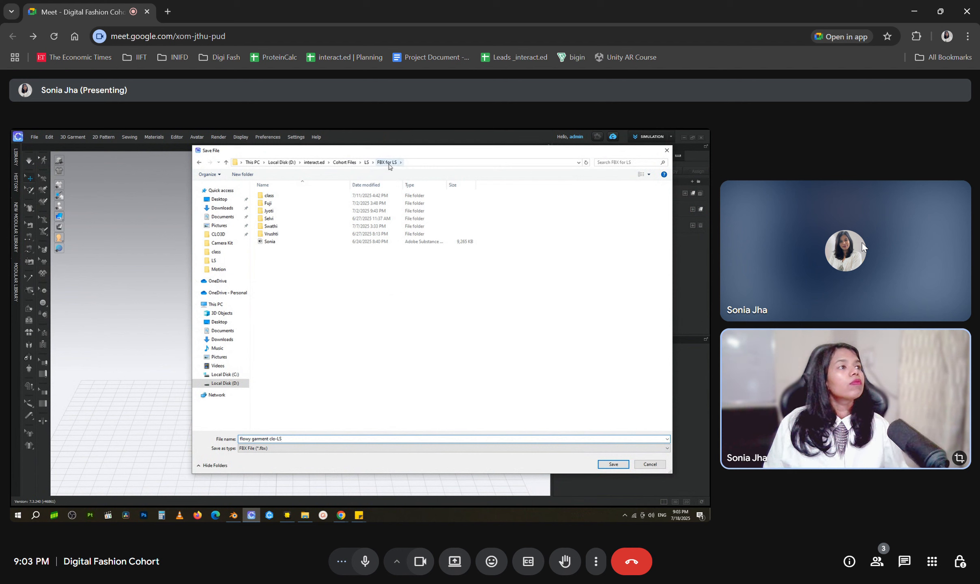
left_click(613, 465)
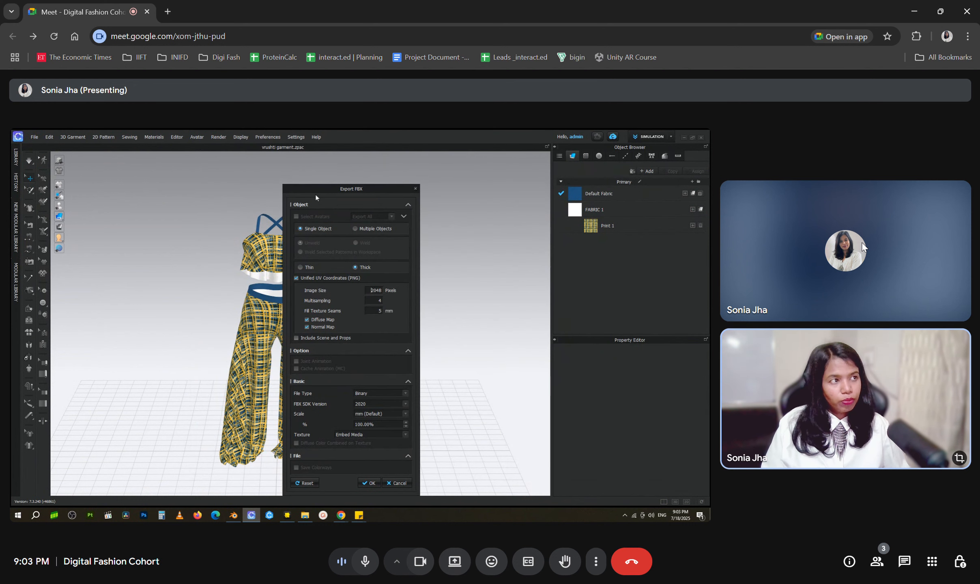
left_click(301, 267)
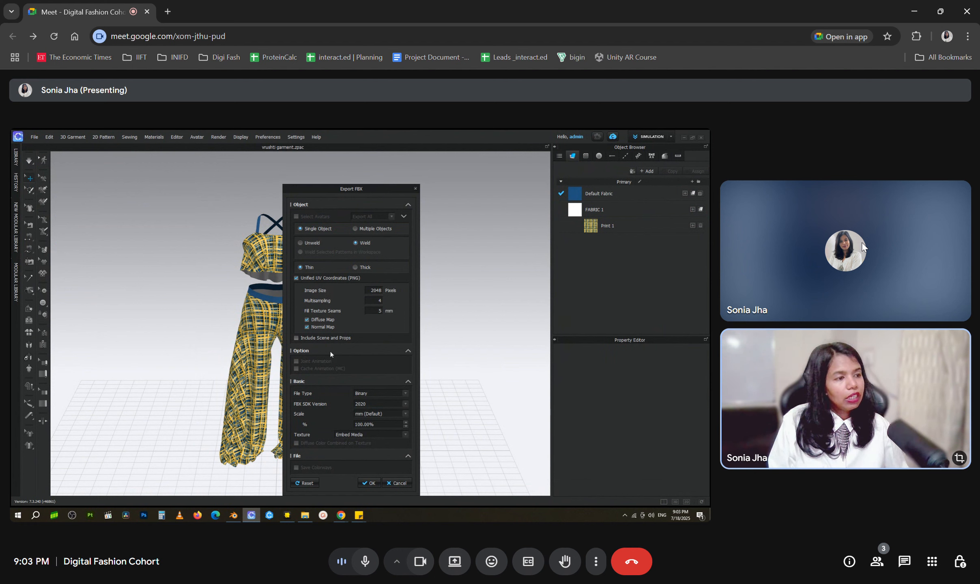
left_click(393, 483)
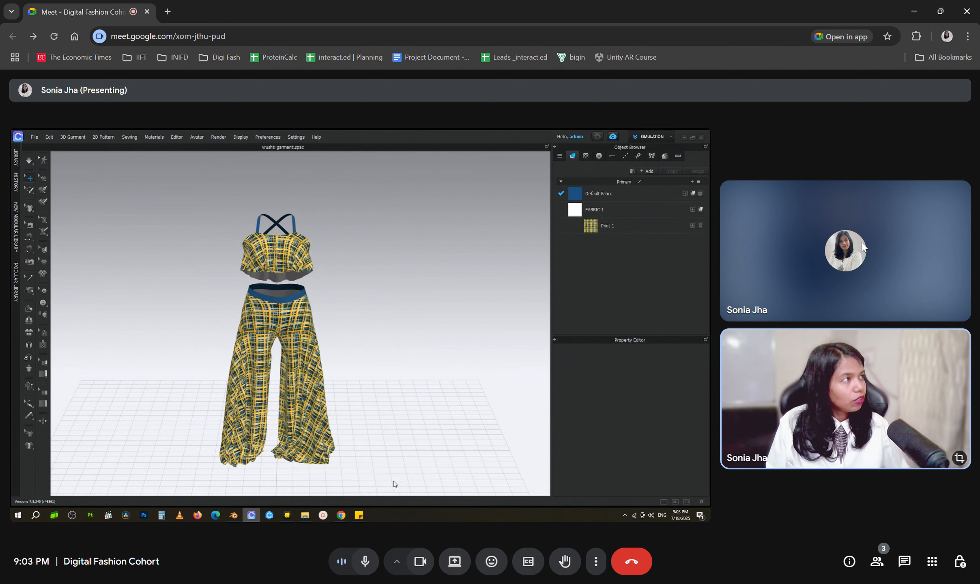
Switch from the Simulation workspace to the Modular workspace and look over the garment
left_click(663, 135)
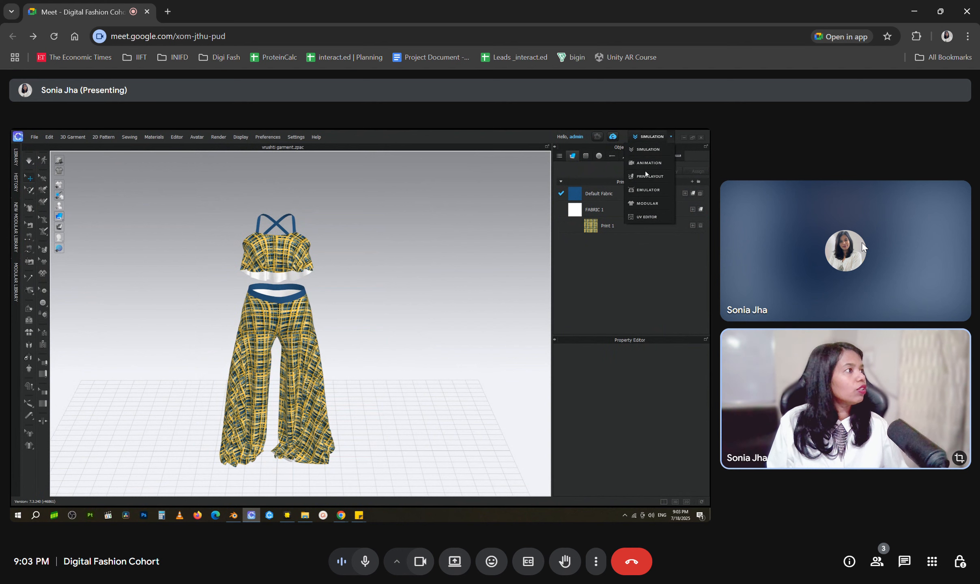
left_click(643, 203)
scroll(393, 372, "down", 4)
scroll(439, 350, "up", 4)
scroll(443, 350, "down", 2)
middle_click_drag(476, 345, 513, 289)
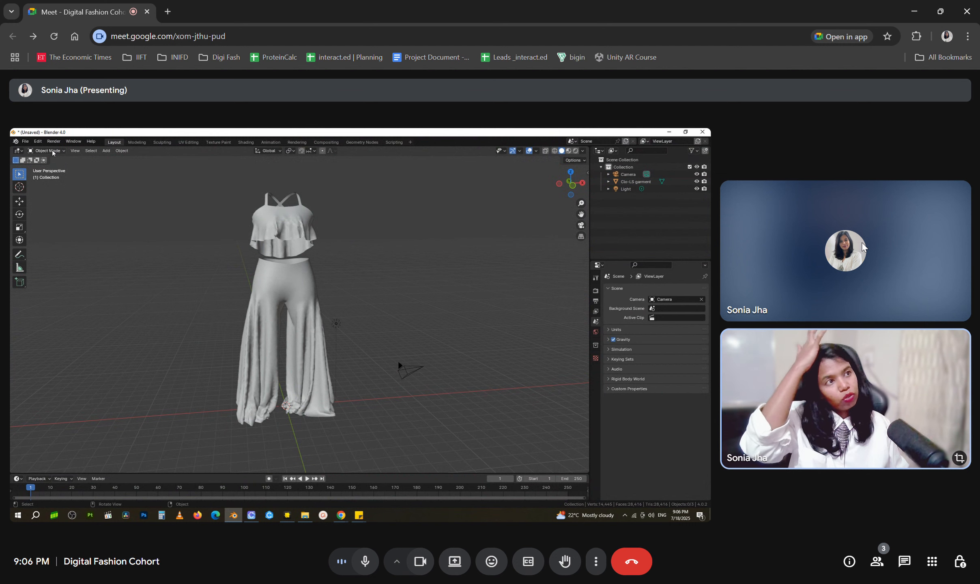
In Blender, select the imported garment mesh and switch it to Vertex Paint mode
left_click(263, 264)
left_click(47, 151)
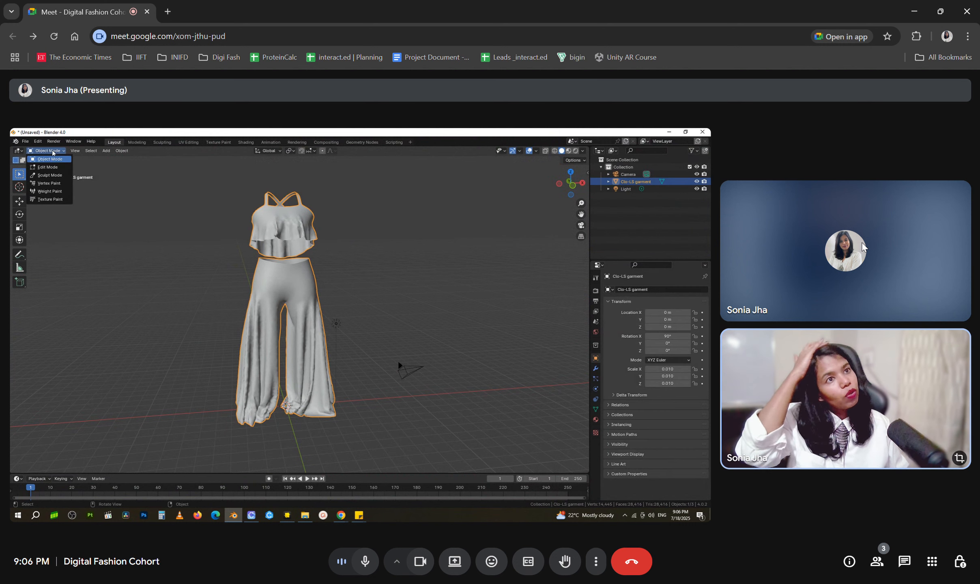
left_click(49, 184)
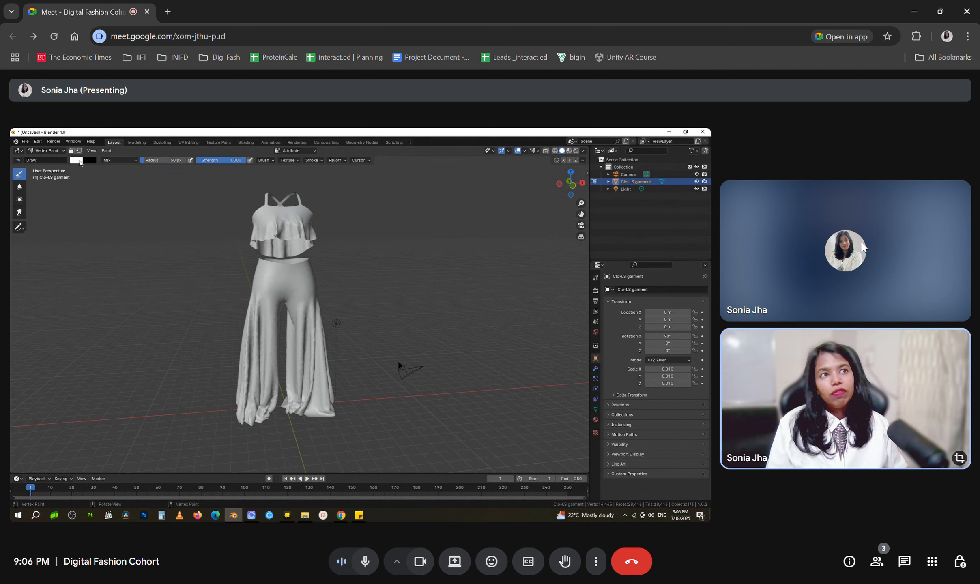
Make the brush colour red by setting its green and blue components to 0
left_click(77, 160)
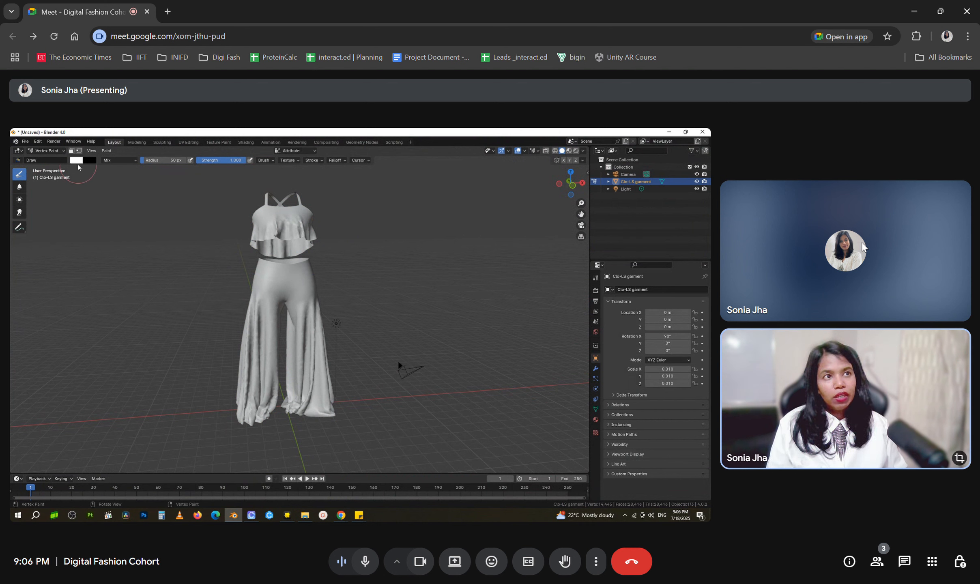
left_click(77, 160)
left_click(83, 241)
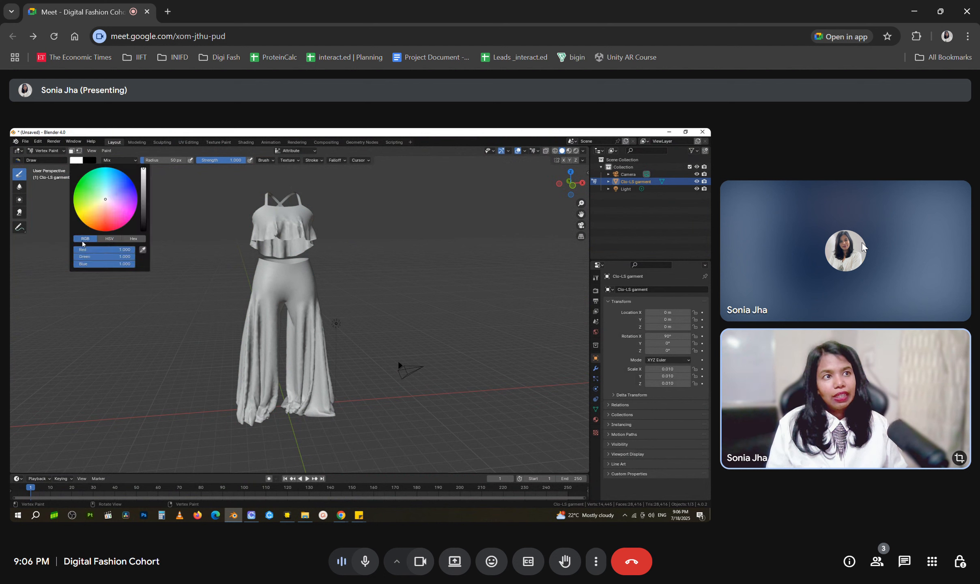
left_click(119, 257)
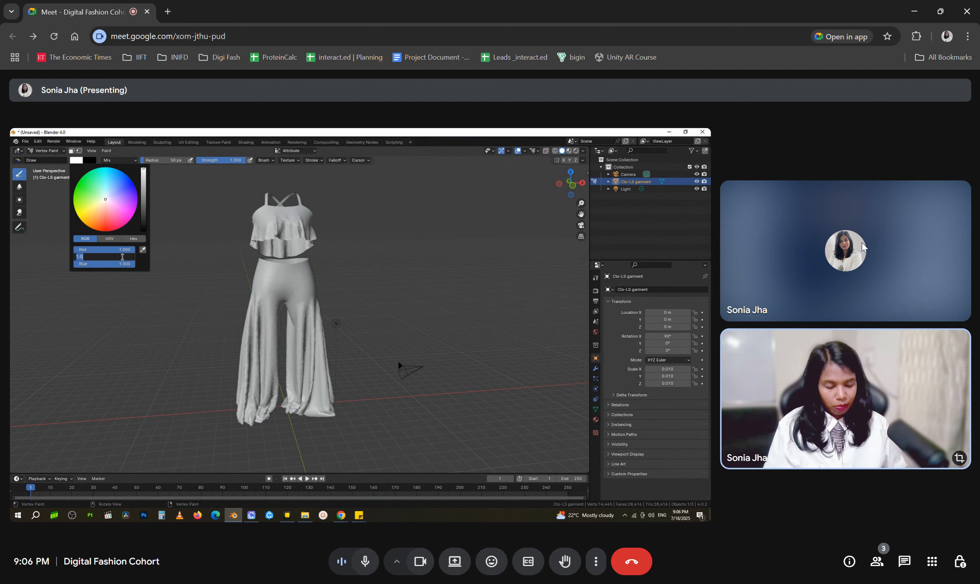
type("0")
key("Return")
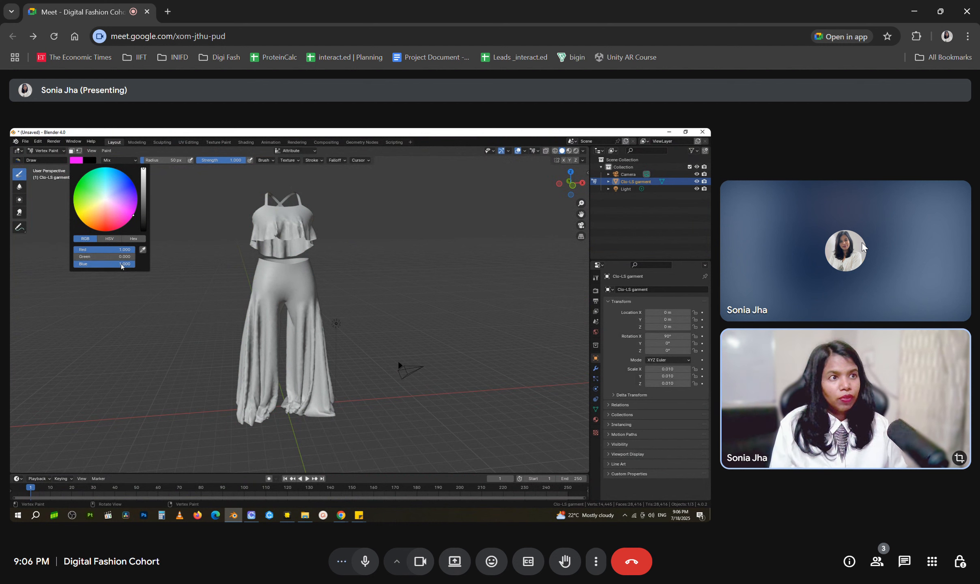
left_click(122, 264)
type("0")
key("Return")
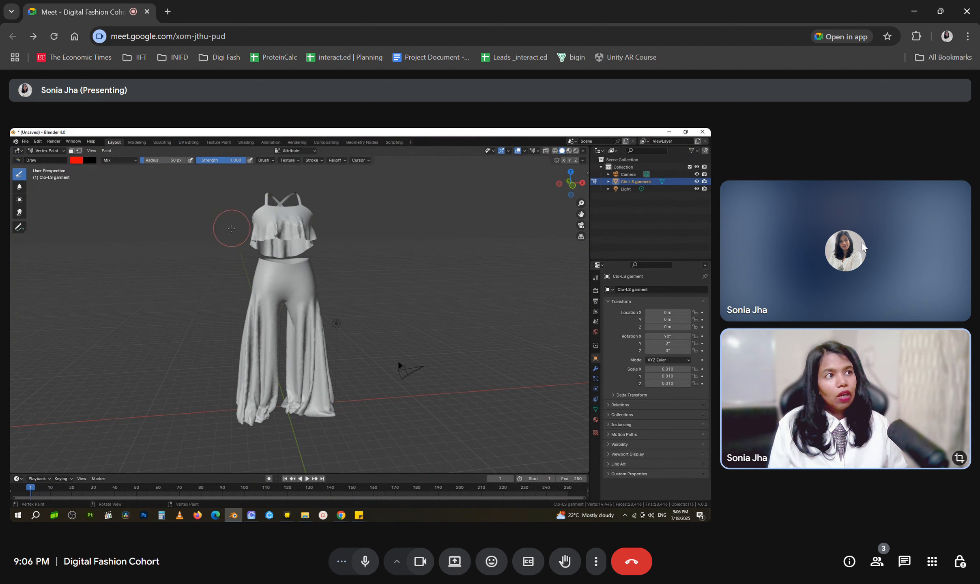
Paint the straps and upper bodice of the top and the trousers' waistband red from the front
middle_click_drag(404, 246, 402, 257)
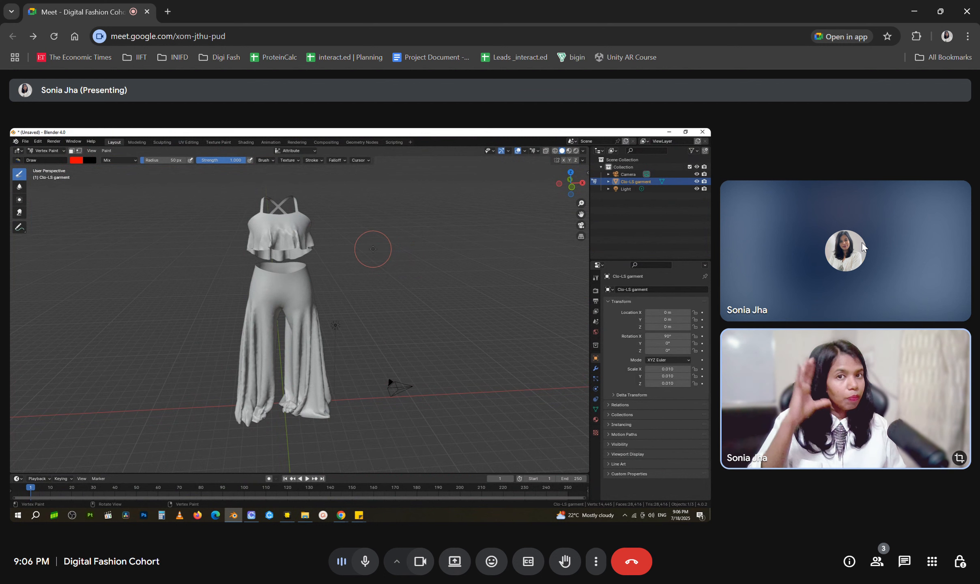
mouse_move(300, 199)
left_mouse_down()
mouse_move(245, 203)
mouse_move(280, 197)
mouse_move(250, 216)
mouse_move(309, 221)
mouse_move(239, 219)
left_mouse_up()
mouse_move(266, 273)
left_mouse_down()
mouse_move(308, 269)
mouse_move(244, 272)
mouse_move(260, 266)
left_mouse_up()
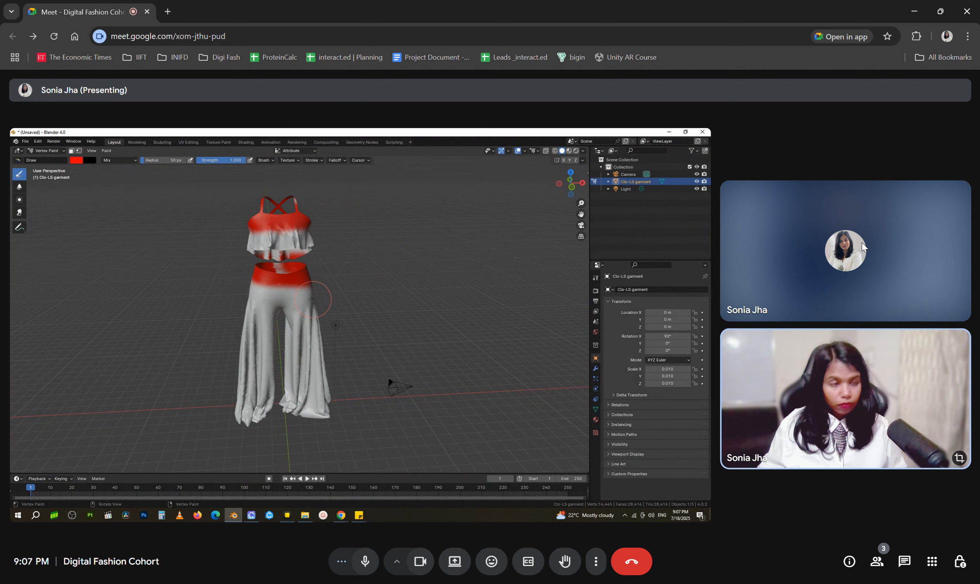
Undo the last red strokes and repaint the front of the trousers red from waist to hips
key("ctrl+z")
key("ctrl+z")
key("ctrl+z")
mouse_move(394, 262)
middle_mouse_down()
mouse_move(394, 245)
mouse_move(388, 254)
middle_mouse_up()
mouse_move(243, 278)
left_mouse_down()
mouse_move(297, 279)
mouse_move(215, 280)
mouse_move(333, 276)
mouse_move(325, 288)
mouse_move(230, 284)
left_mouse_up()
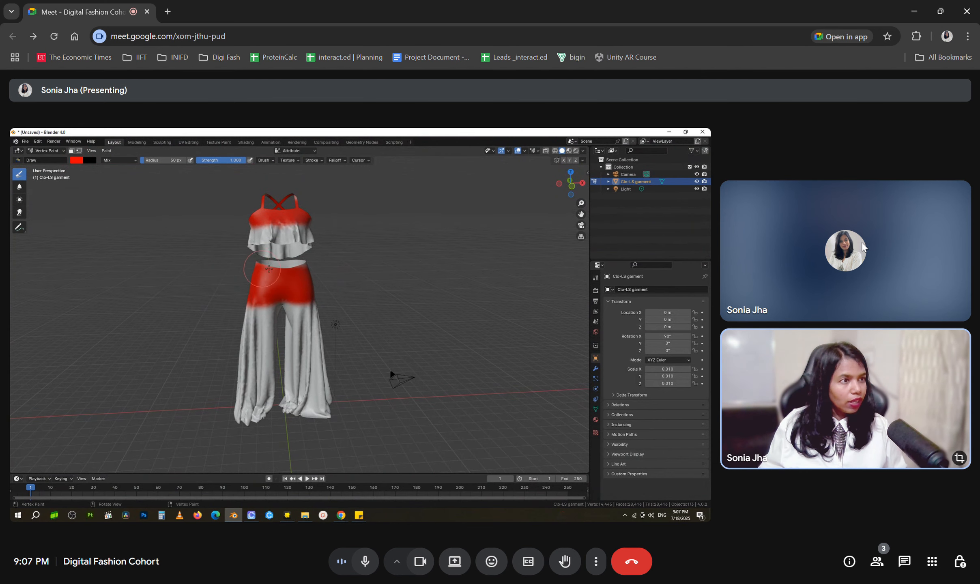
right_click(293, 287)
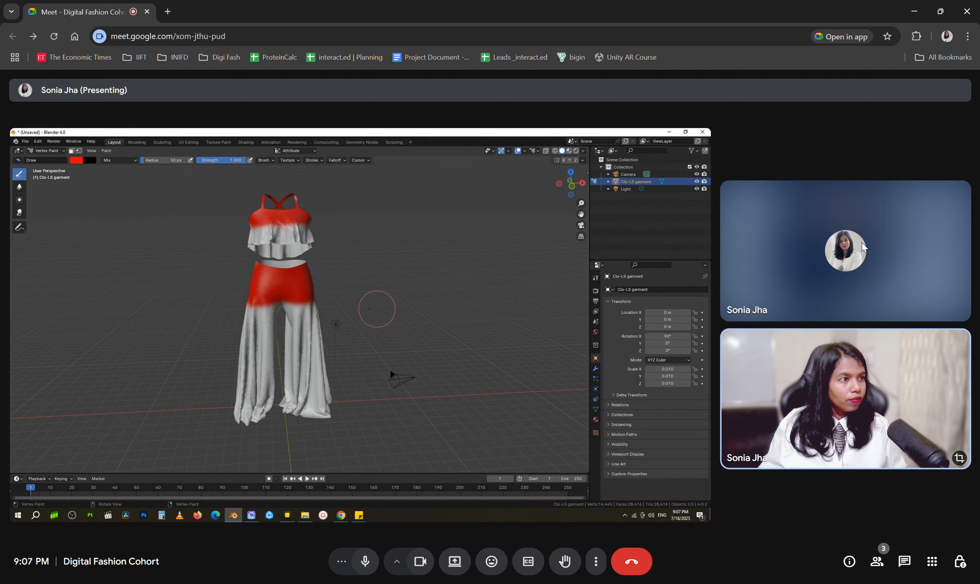
Paint the back of the trousers' hip area and the upper back of the top red
middle_click_drag(378, 308, 503, 307)
mouse_move(350, 270)
left_mouse_down()
mouse_move(292, 284)
mouse_move(245, 279)
mouse_move(289, 279)
left_mouse_up()
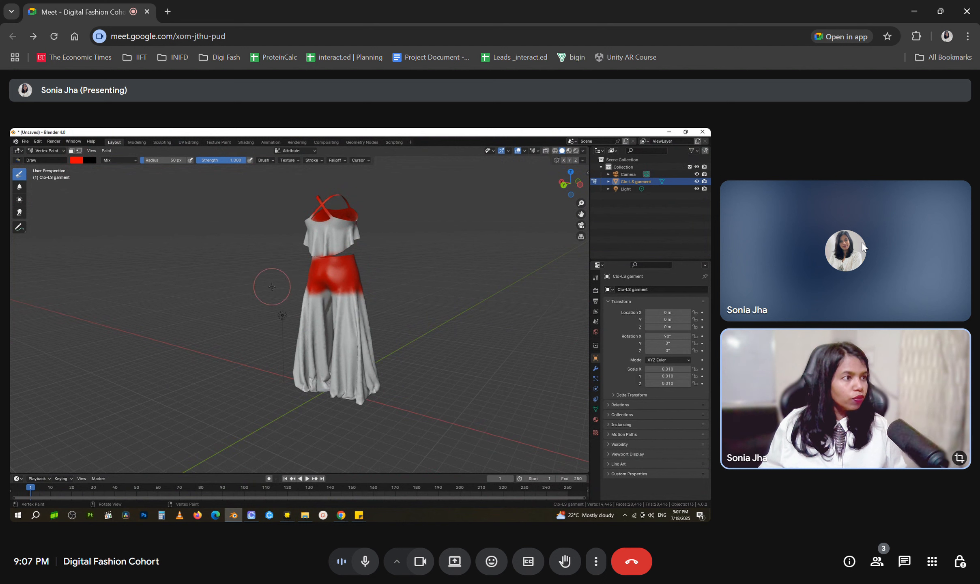
mouse_move(343, 210)
left_mouse_down()
mouse_move(356, 214)
mouse_move(334, 205)
mouse_move(402, 224)
left_mouse_up()
right_click(402, 223)
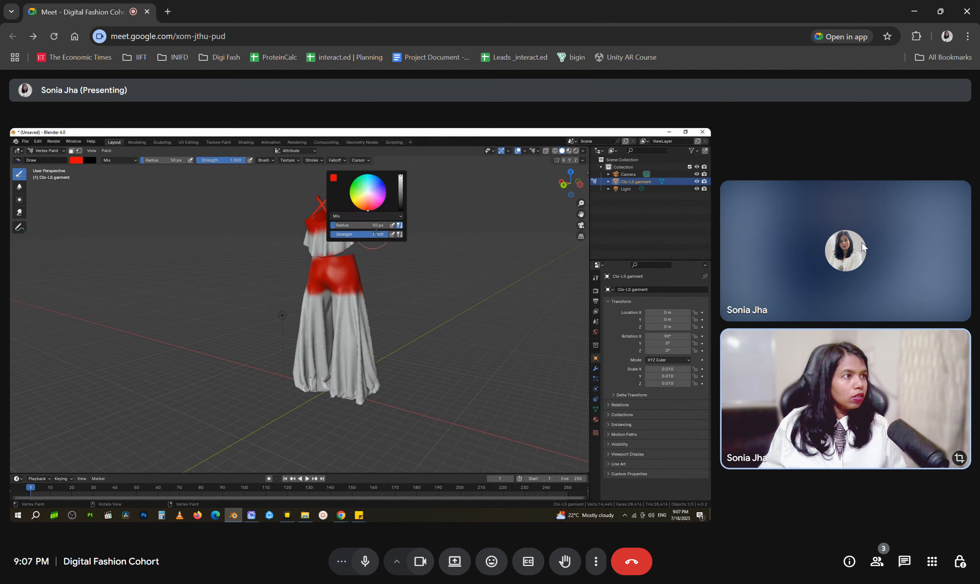
Extend the red paint around the side of the top's upper section and check the garment from both sides
middle_click_drag(418, 337, 377, 275)
mouse_move(306, 222)
left_mouse_down()
mouse_move(334, 220)
mouse_move(326, 227)
left_mouse_up()
left_click_drag(321, 235, 344, 229)
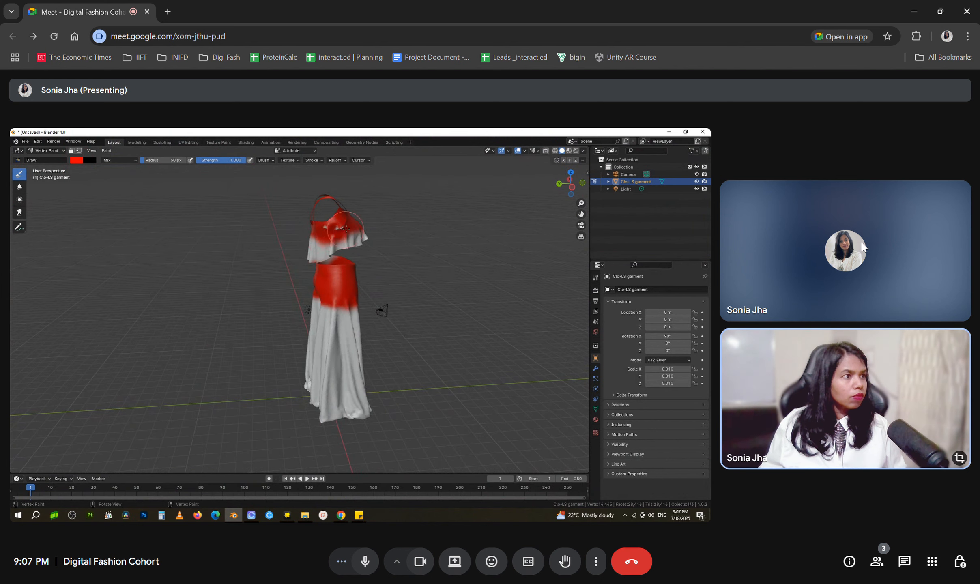
middle_click_drag(464, 246, 296, 244)
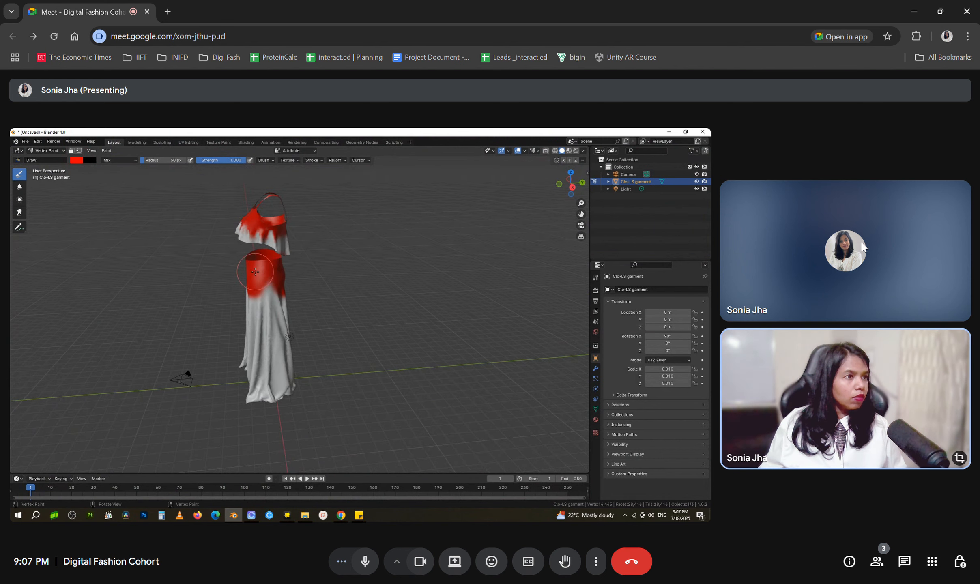
middle_click_drag(284, 284, 497, 272)
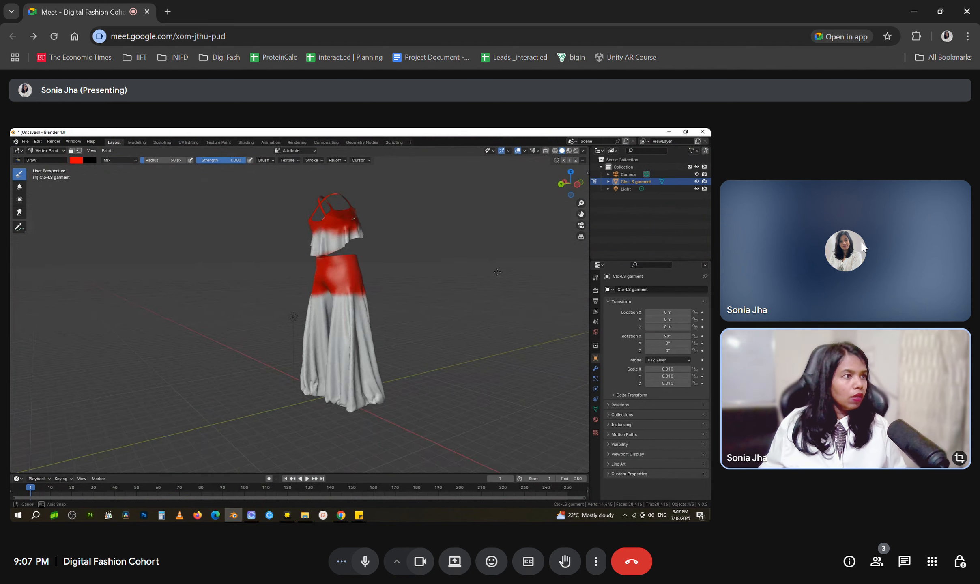
Change the brush colour to green by setting its red component to 0 and green component to 1
left_click(76, 161)
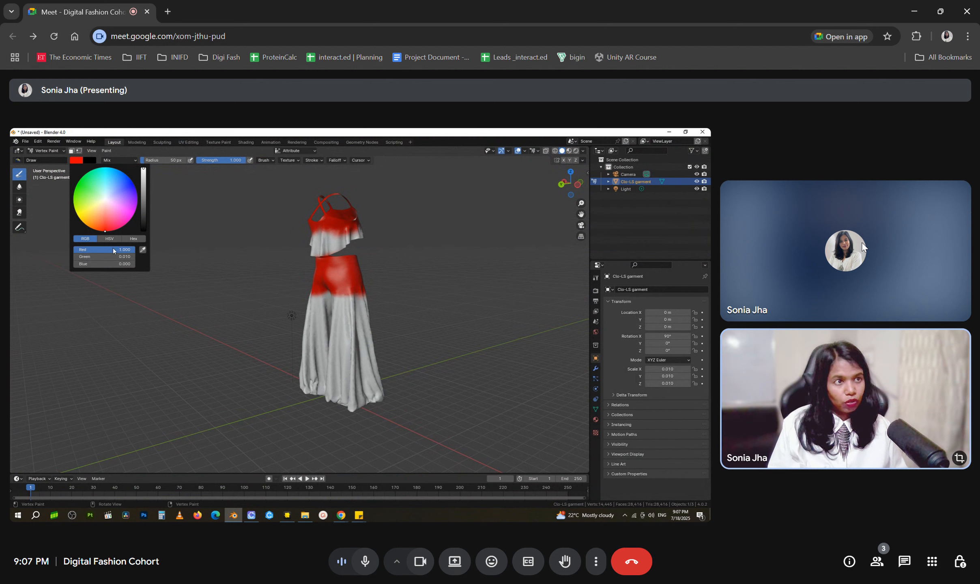
left_click(123, 251)
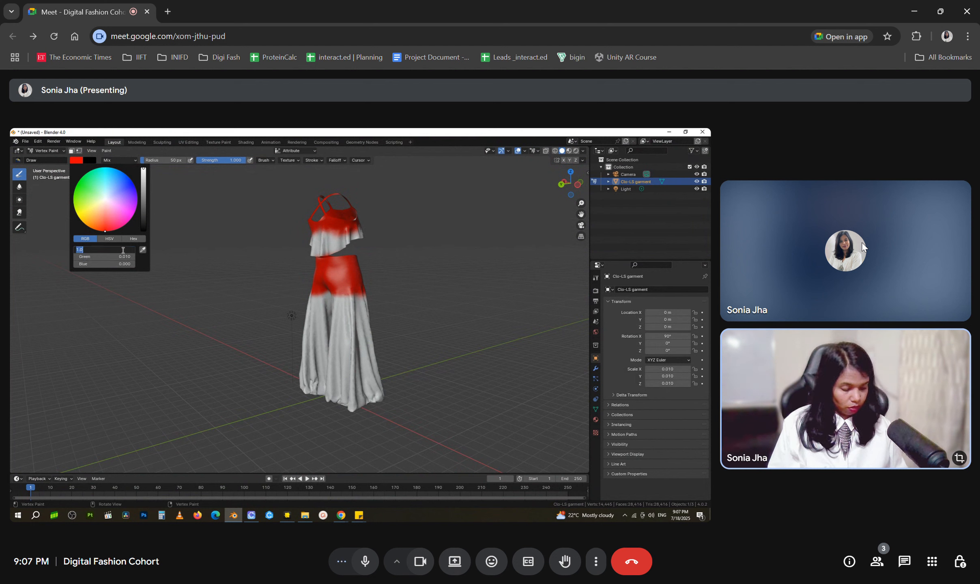
type("0")
key("Return")
left_click(127, 258)
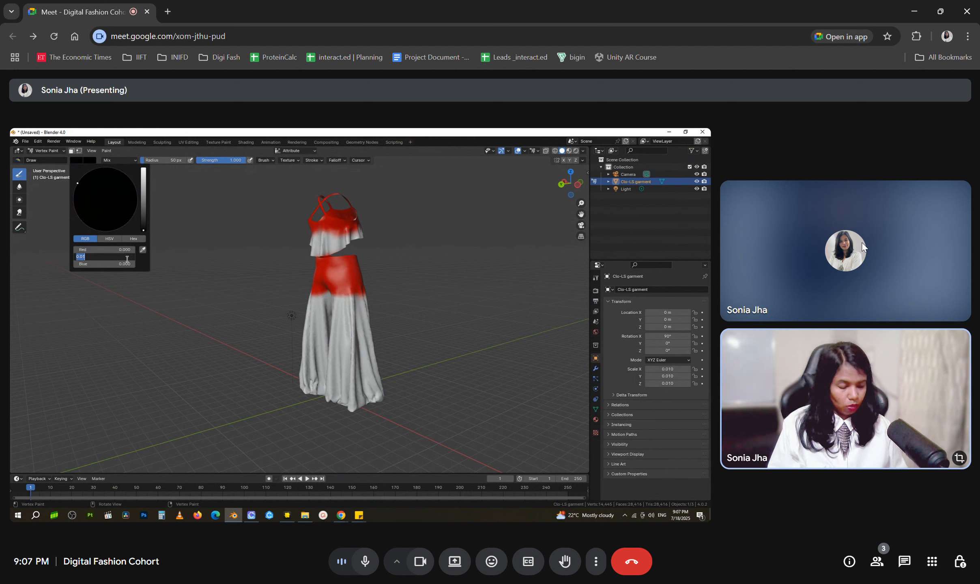
type("1")
key("Return")
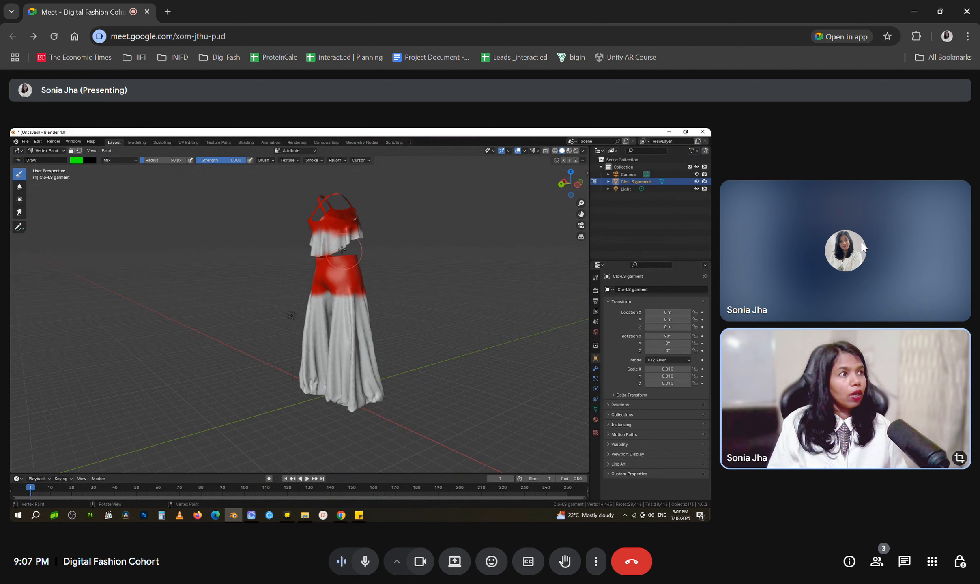
Paint the back and front of the trouser legs green from below the red hip area to the hems
mouse_move(302, 312)
left_mouse_down()
mouse_move(361, 305)
mouse_move(191, 331)
mouse_move(195, 346)
mouse_move(365, 364)
mouse_move(300, 382)
mouse_move(402, 393)
mouse_move(357, 411)
mouse_move(389, 387)
left_mouse_up()
middle_click_drag(397, 364, 283, 351)
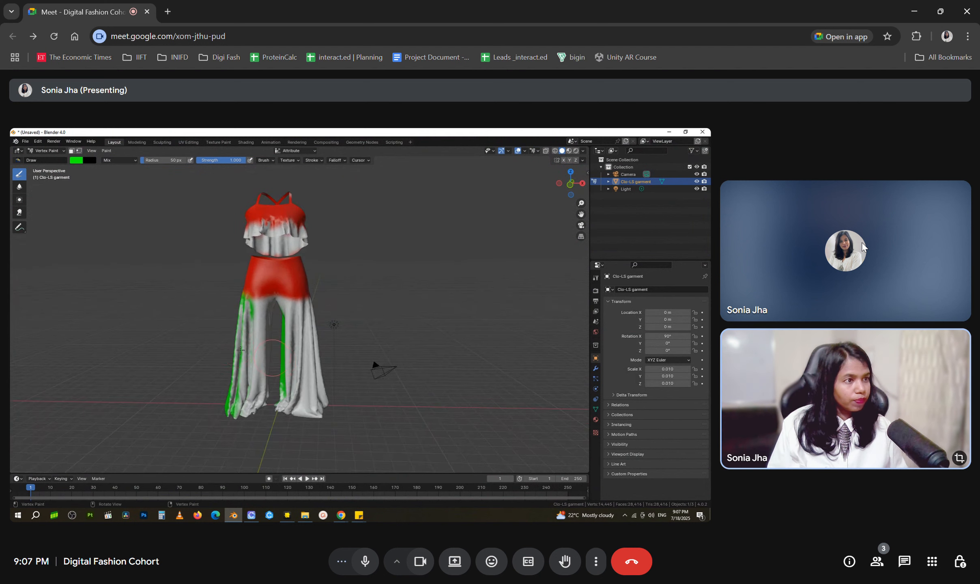
mouse_move(227, 330)
left_mouse_down()
mouse_move(191, 326)
mouse_move(324, 312)
mouse_move(357, 385)
mouse_move(397, 416)
left_mouse_up()
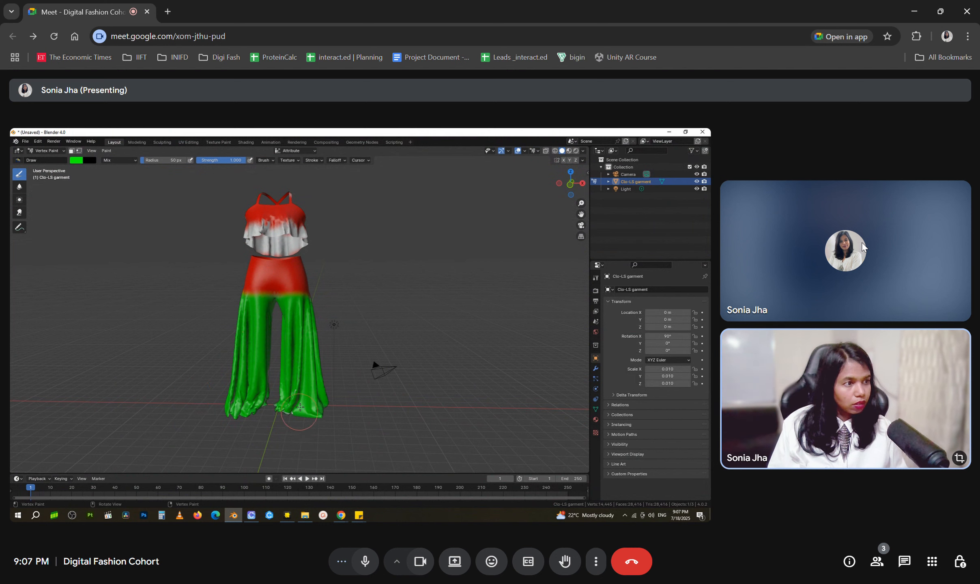
scroll(293, 410, "down", 2)
scroll(285, 398, "up", 6)
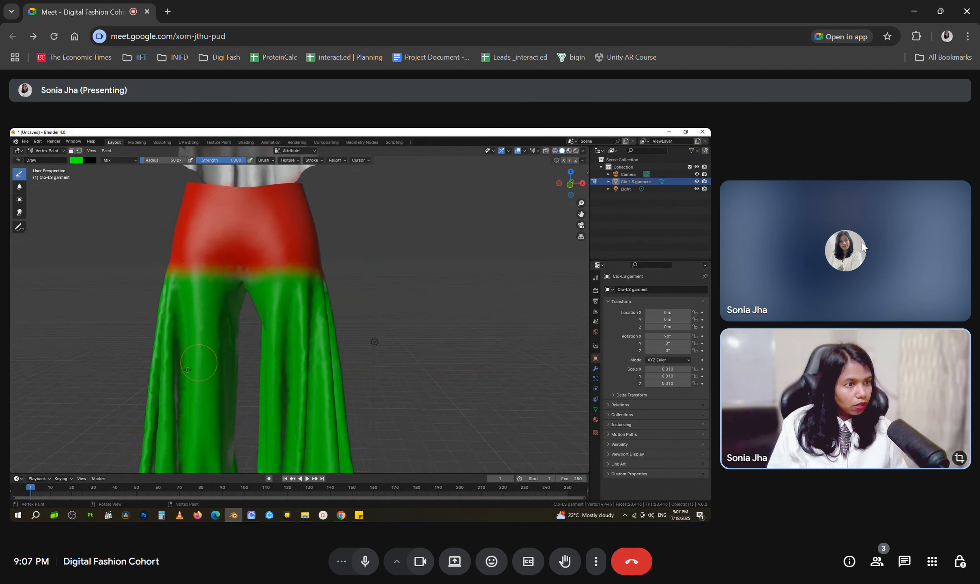
scroll(206, 348, "down", 6)
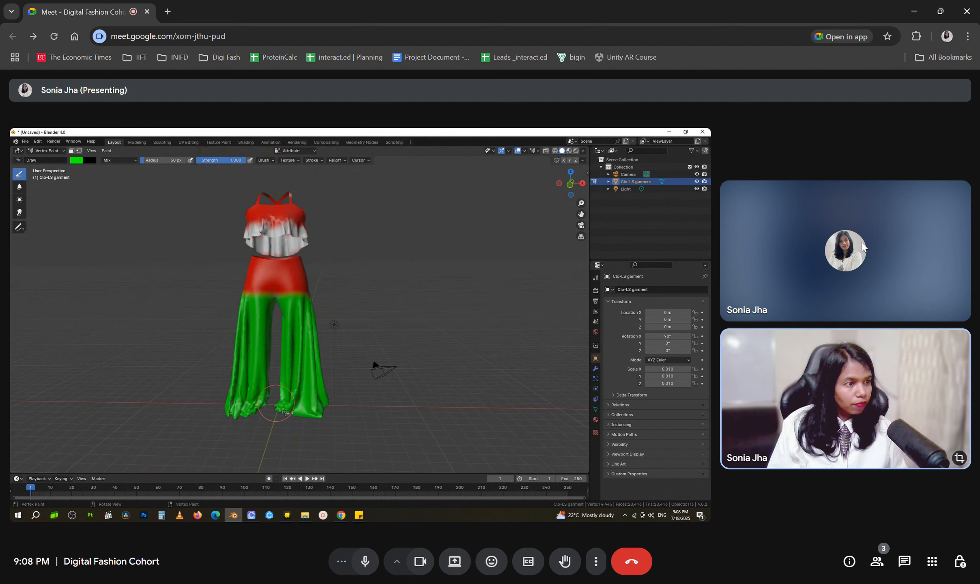
Fill the remaining unpainted areas on the sides of the trouser legs with green
middle_click_drag(410, 352, 304, 354)
mouse_move(305, 354)
left_mouse_down()
mouse_move(284, 316)
mouse_move(260, 390)
mouse_move(309, 333)
mouse_move(284, 306)
left_mouse_up()
mouse_move(340, 353)
middle_mouse_down()
mouse_move(254, 335)
mouse_move(292, 324)
middle_mouse_up()
mouse_move(309, 305)
left_mouse_down()
mouse_move(311, 296)
mouse_move(291, 353)
mouse_move(306, 370)
mouse_move(351, 343)
mouse_move(349, 371)
mouse_move(325, 378)
left_mouse_up()
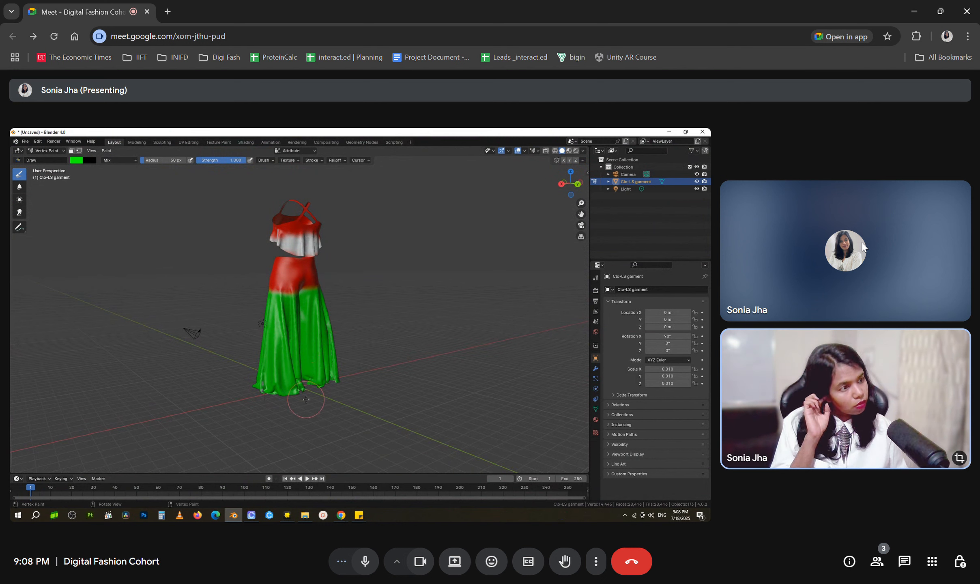
middle_click_drag(357, 337, 291, 331)
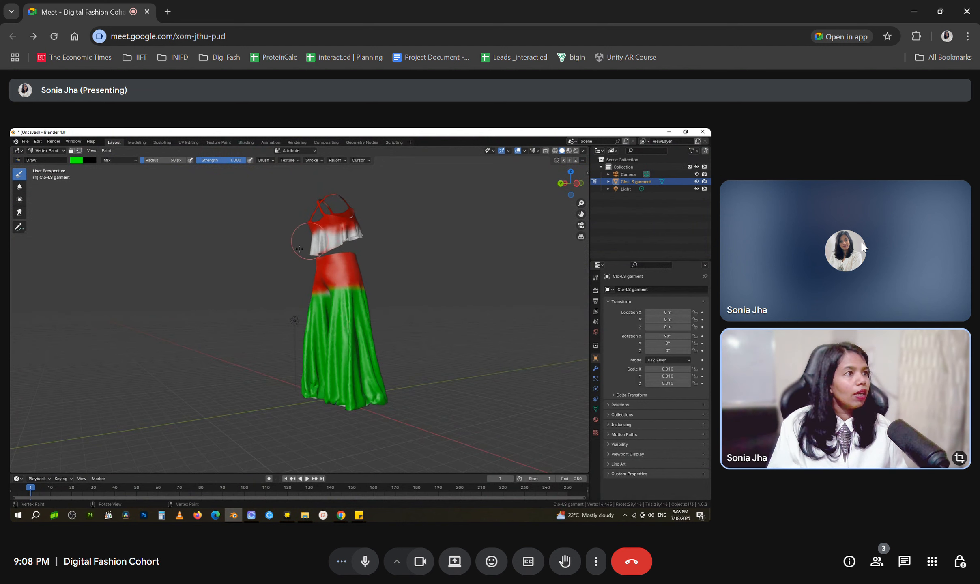
Paint the ruffle hem of the top green, reducing the brush radius to 27 px
left_click_drag(307, 241, 312, 247)
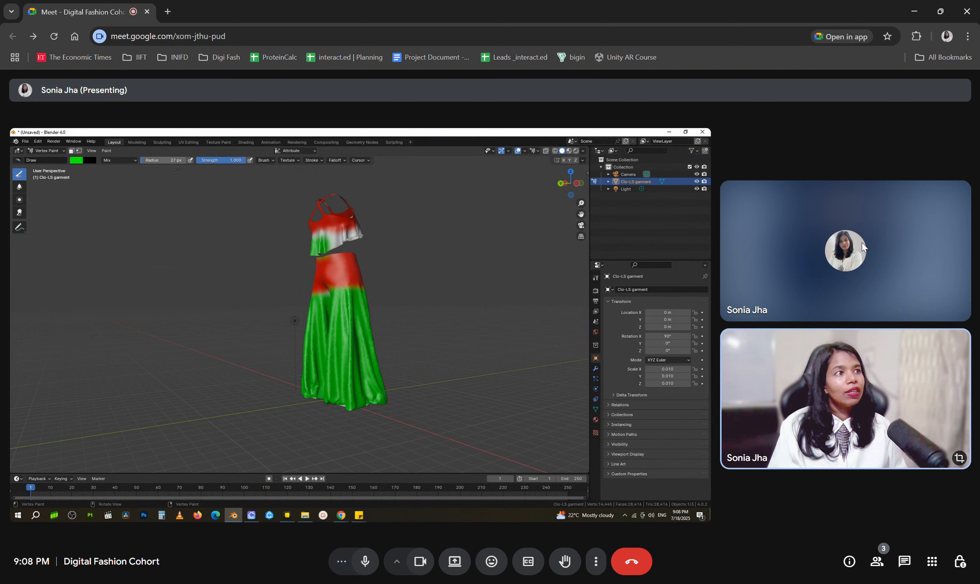
left_click_drag(302, 247, 335, 240)
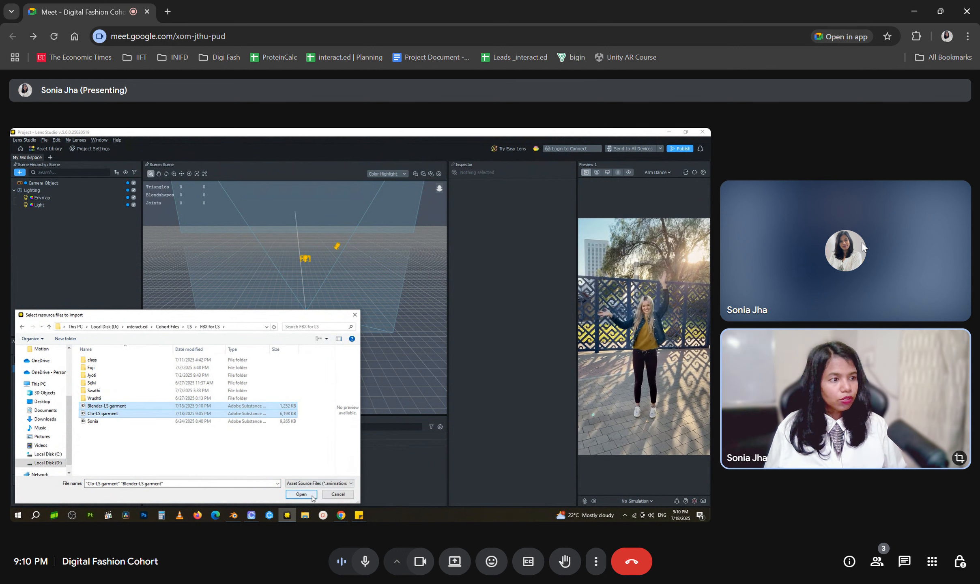
In Lens Studio, import Blender-LS garment and Clo-LS garment with the default FBX importer settings
left_click(411, 380)
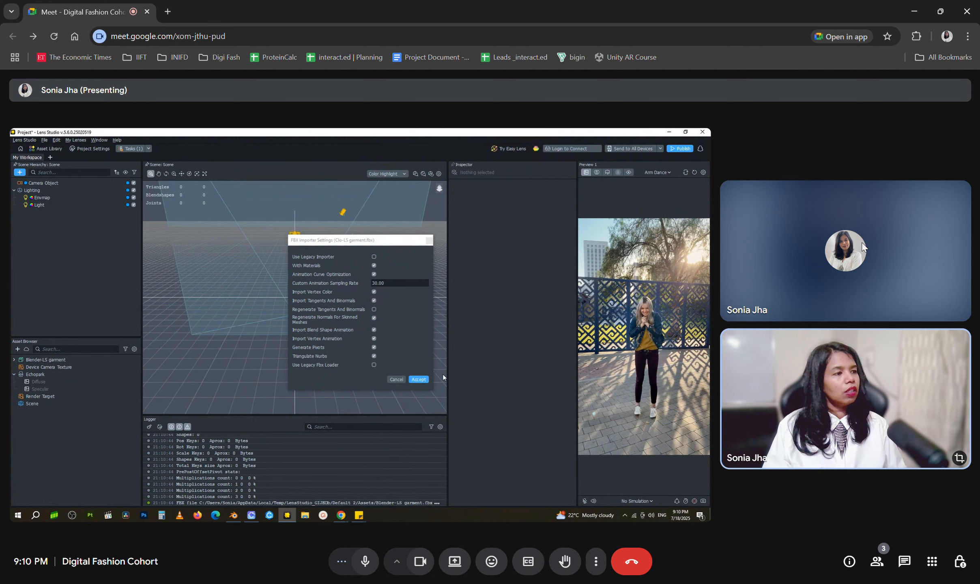
left_click(419, 380)
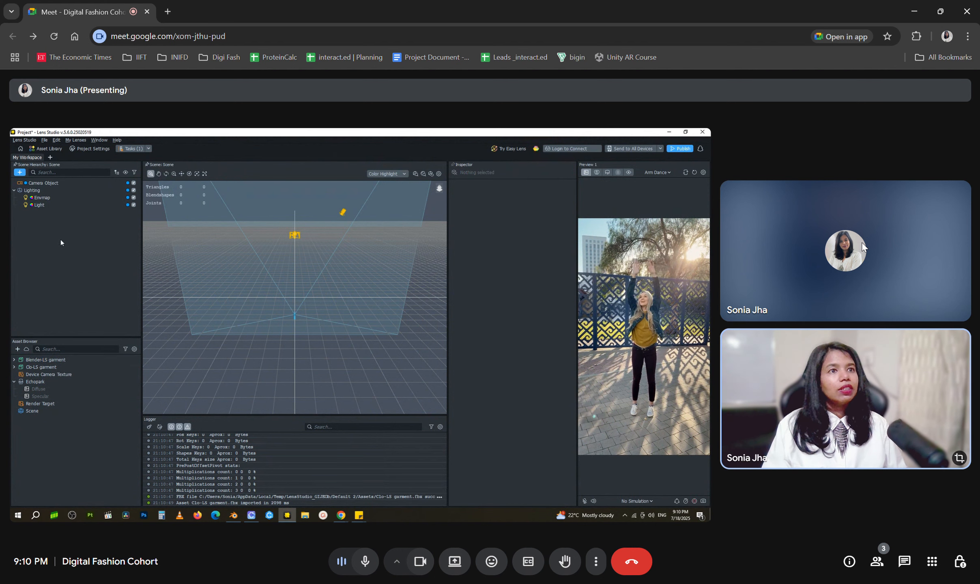
Search the Asset Library for "try on dress" and import Try On Pack - Dress
middle_click_drag(274, 295, 297, 337)
right_click_drag(297, 337, 308, 324)
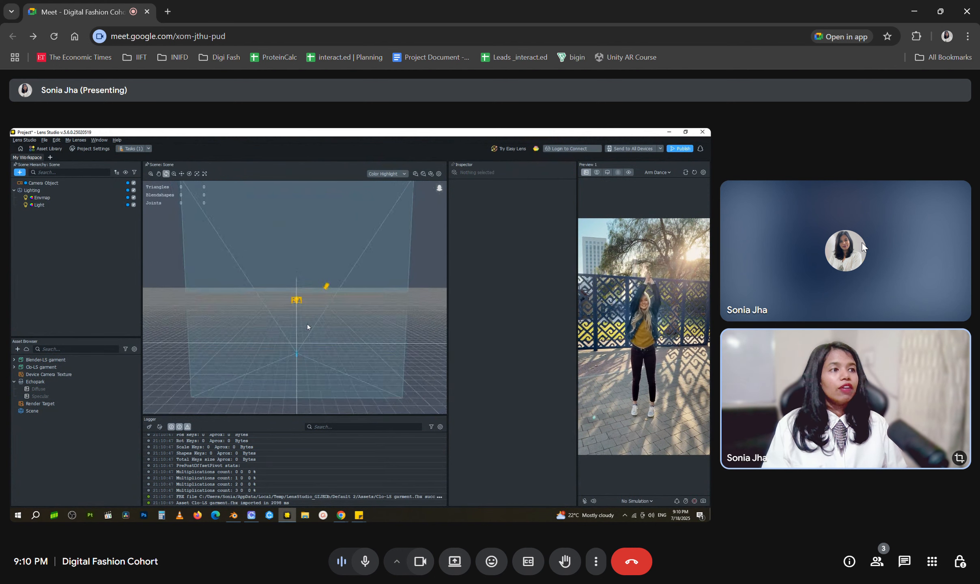
left_click(51, 148)
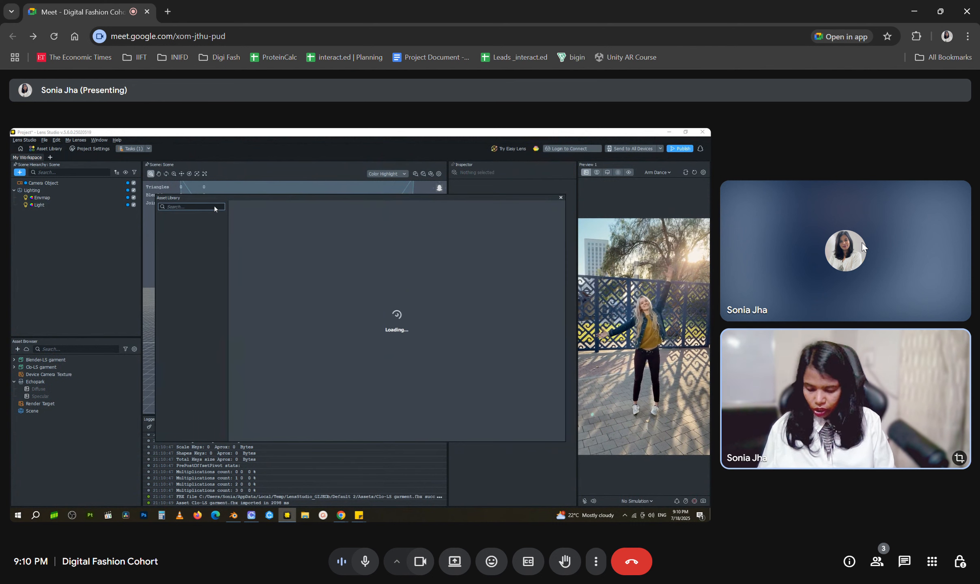
type("try on dress")
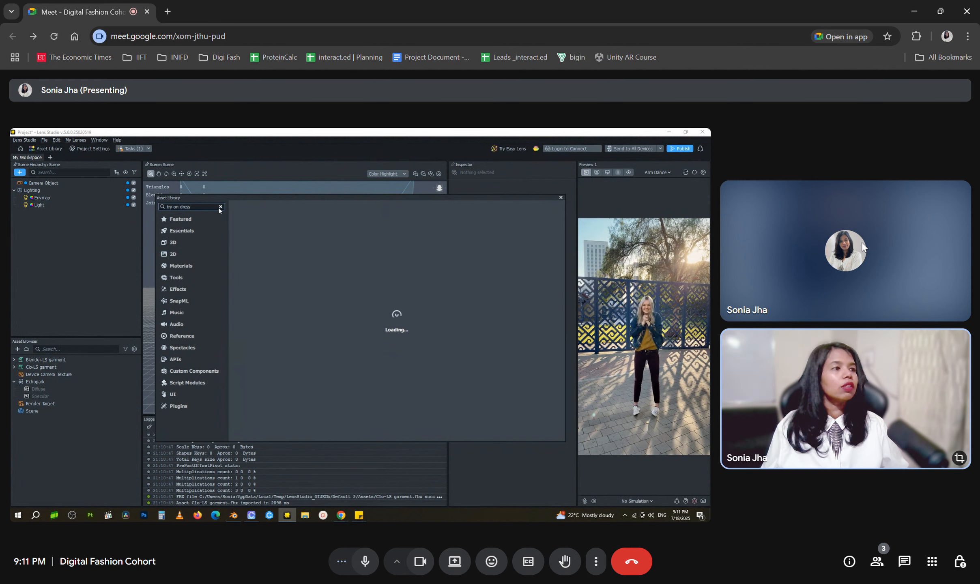
left_click(249, 300)
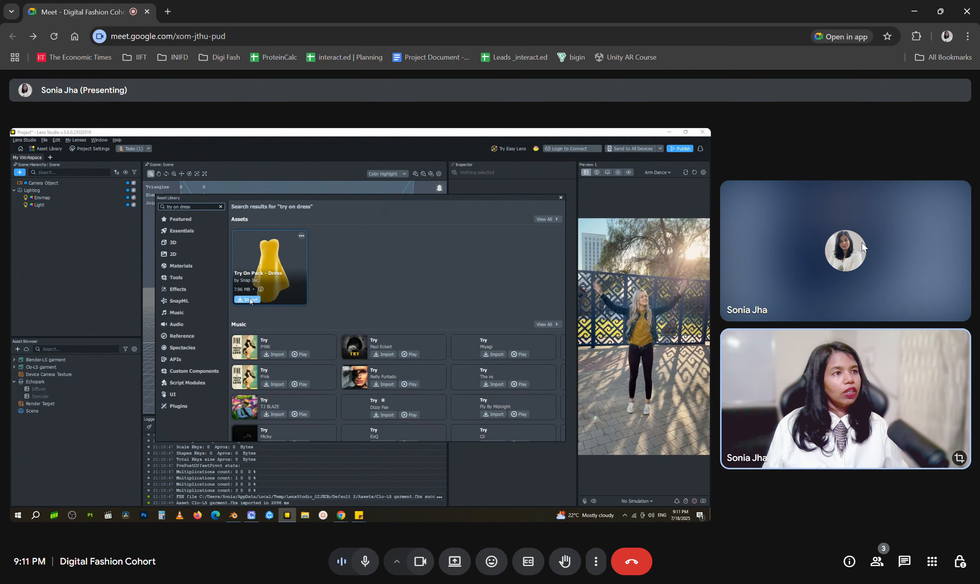
left_click(561, 198)
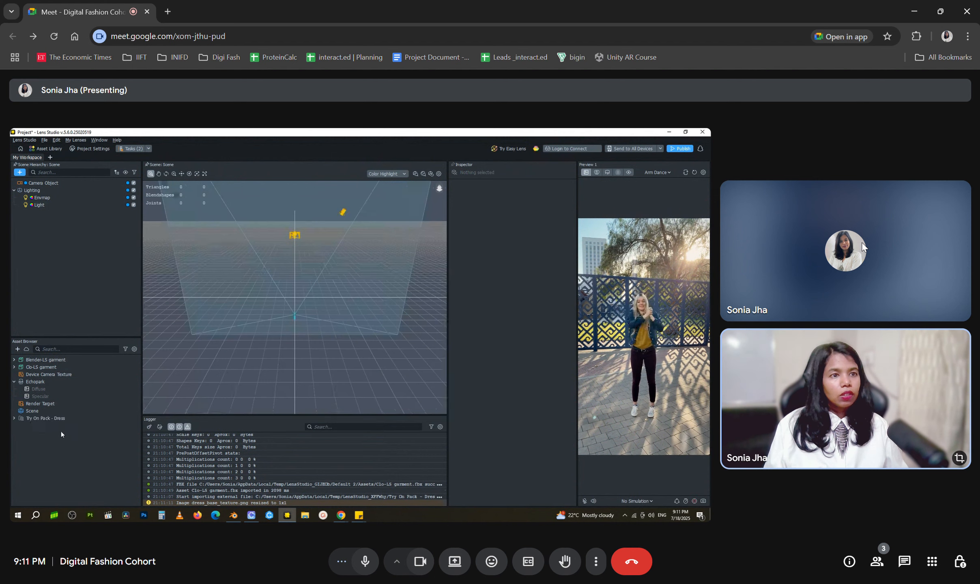
Place the Try On Pack - Dress prefab under Camera Object in the scene hierarchy
left_click(13, 418)
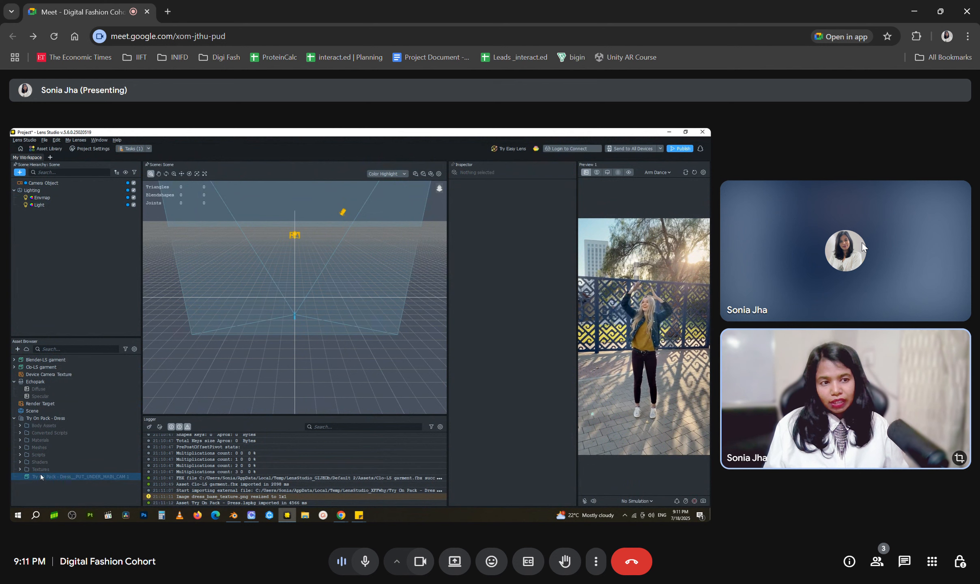
left_click_drag(49, 477, 100, 188)
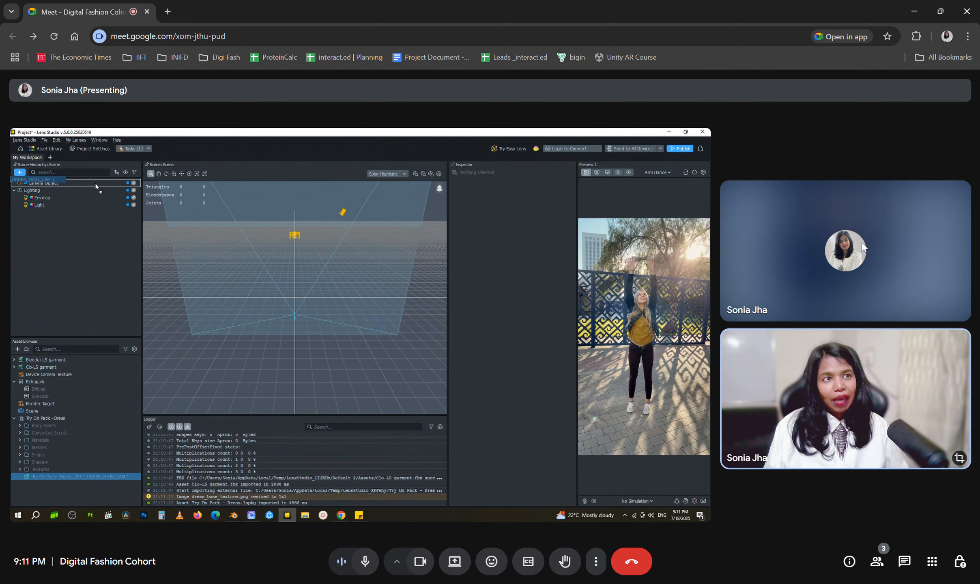
left_click_drag(96, 183, 96, 183)
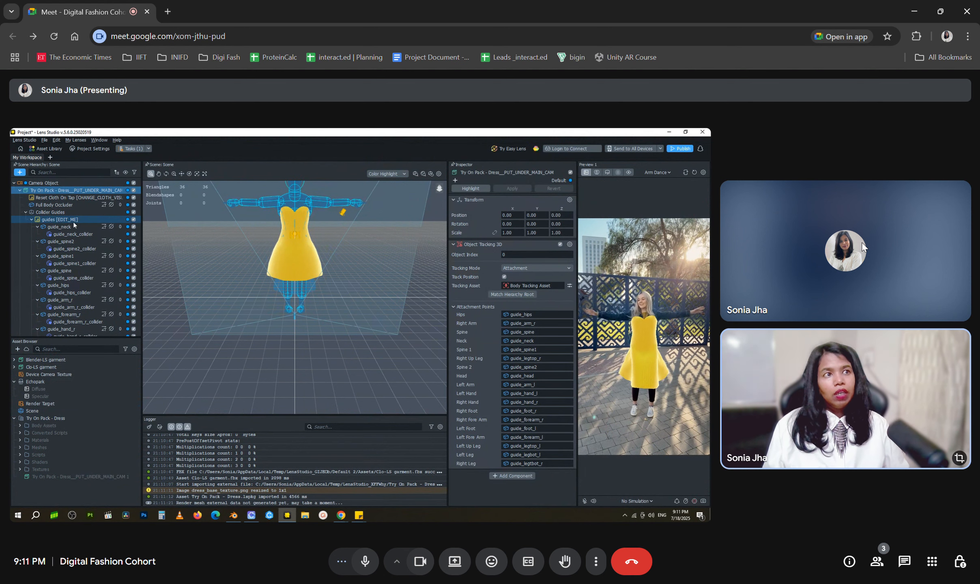
Delete the HighPoly and Auto Paint dress variants from the Dresses group, keeping only Dress - LowPoly [EDIT_ME]
left_click(26, 212)
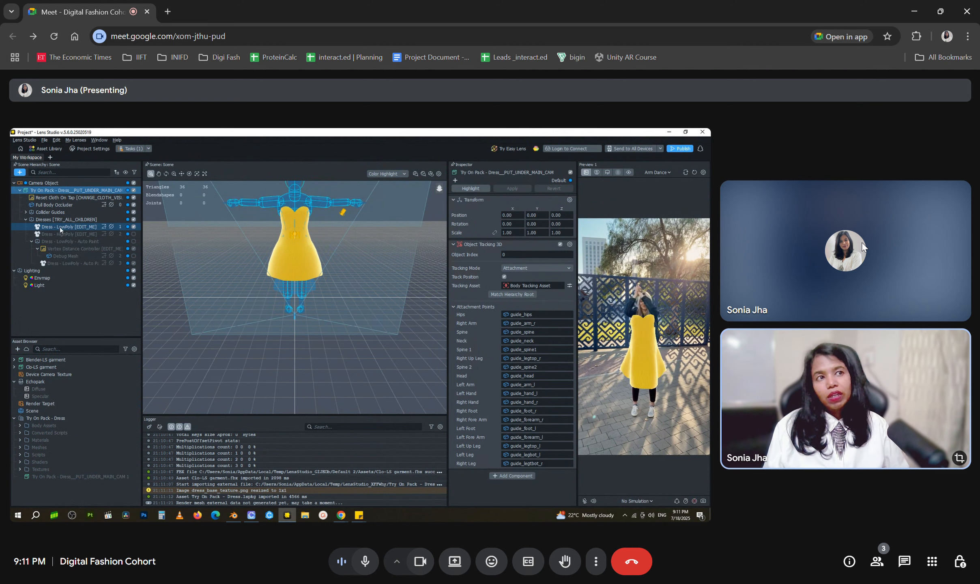
left_click(78, 235)
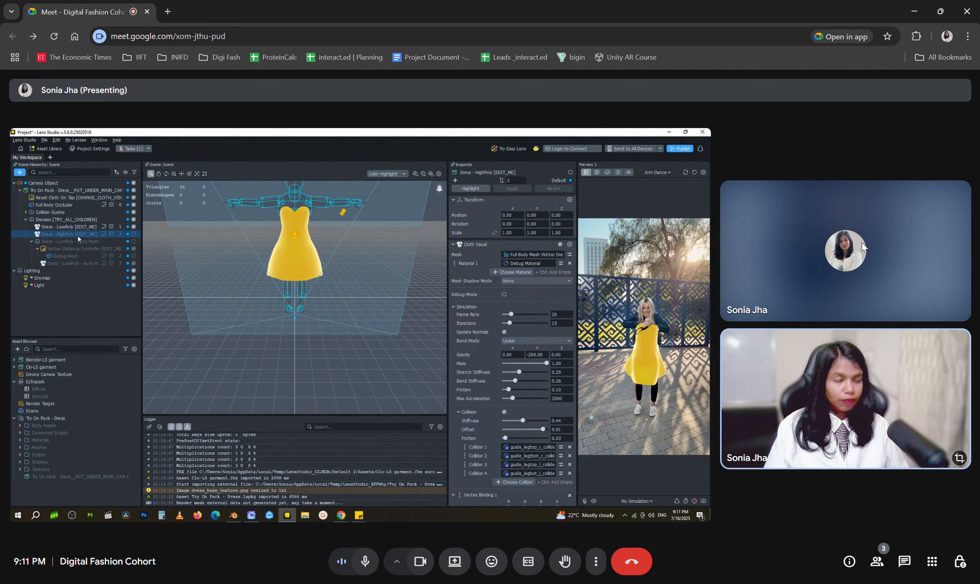
key("Delete")
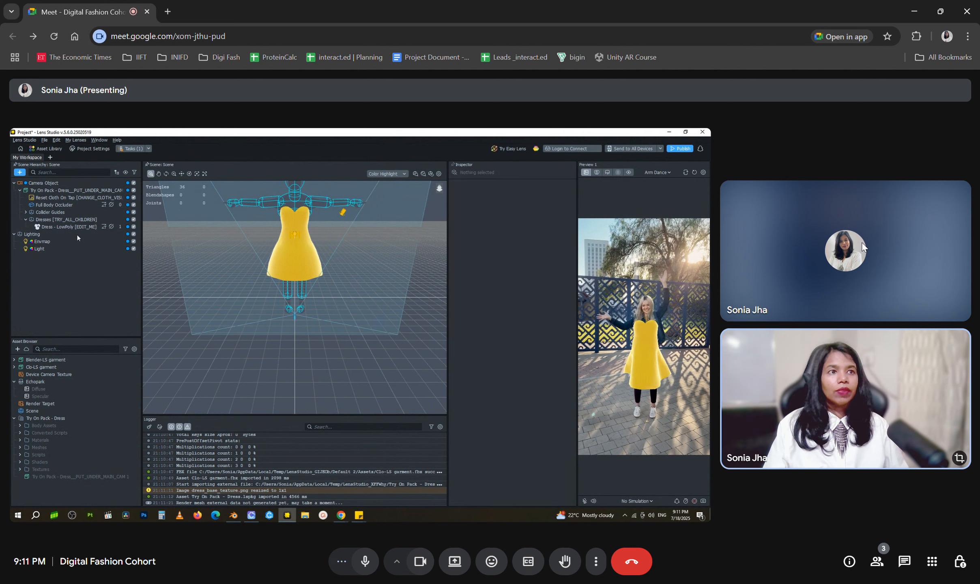
Inspect Dress - LowPoly and reveal the meshes in the try-on pack's Dress Low Poly folder
left_click(62, 229)
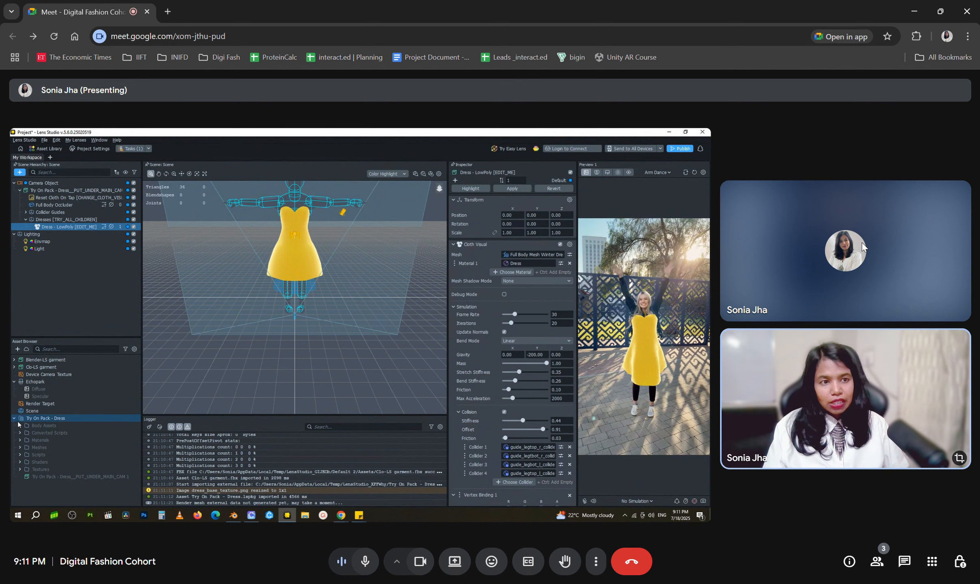
double_click(27, 447)
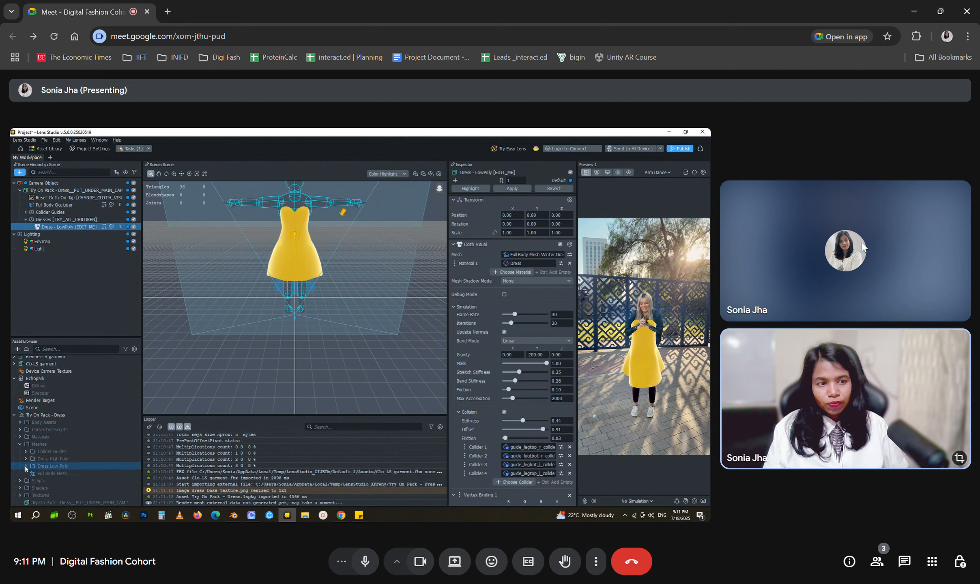
left_click(25, 466)
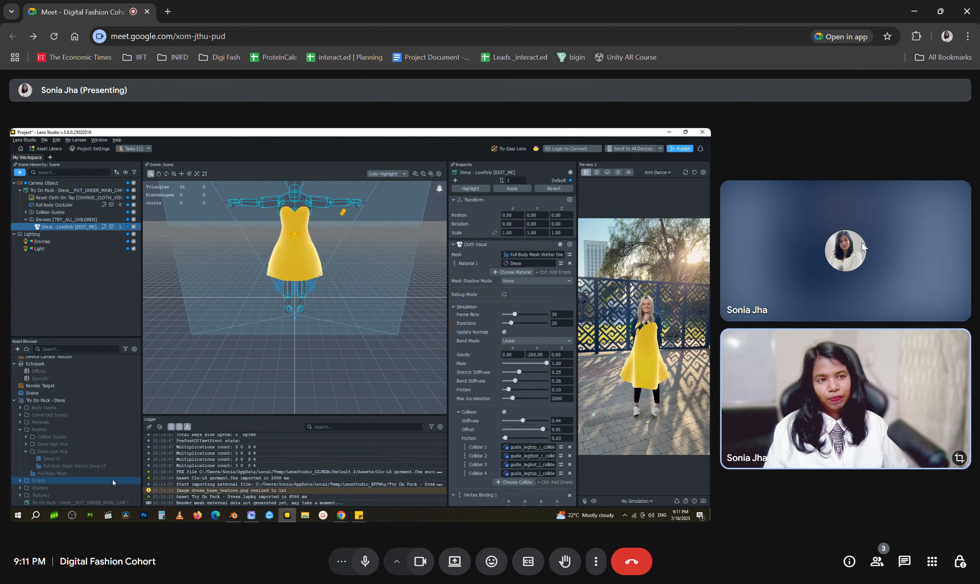
Examine the meshes and prefab previews of the imported Blender-LS and Clo-LS garments, comparing them with the pack's low-poly dress assets
scroll(61, 418, "up", 1)
left_click(12, 360)
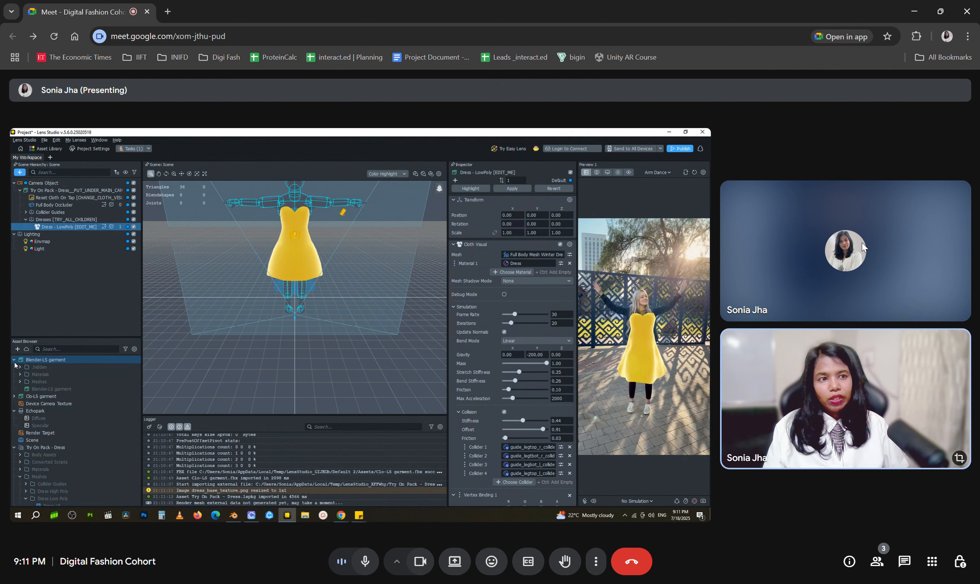
left_click(20, 381)
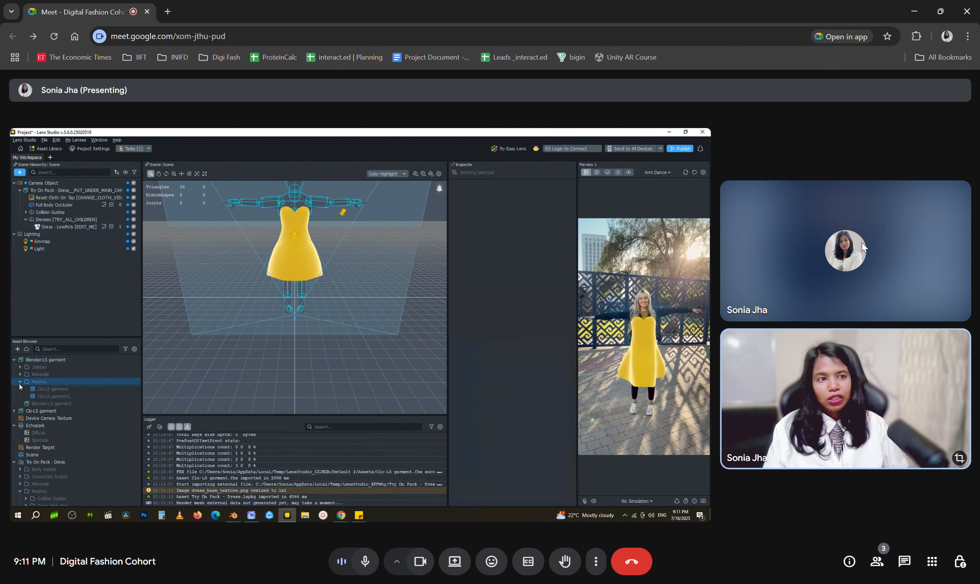
left_click(49, 387)
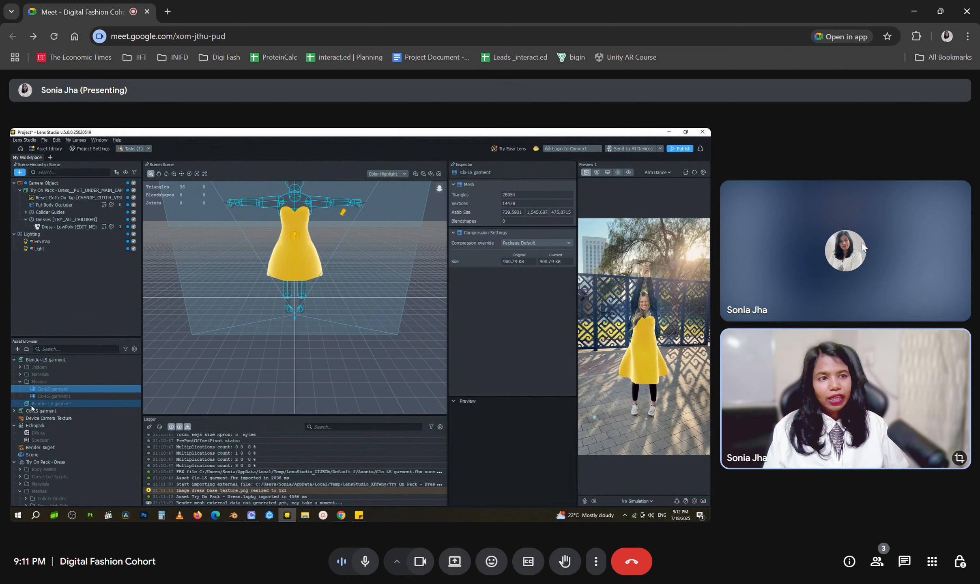
mouse_move(33, 410)
left_mouse_down()
mouse_move(57, 290)
mouse_move(43, 411)
left_mouse_up()
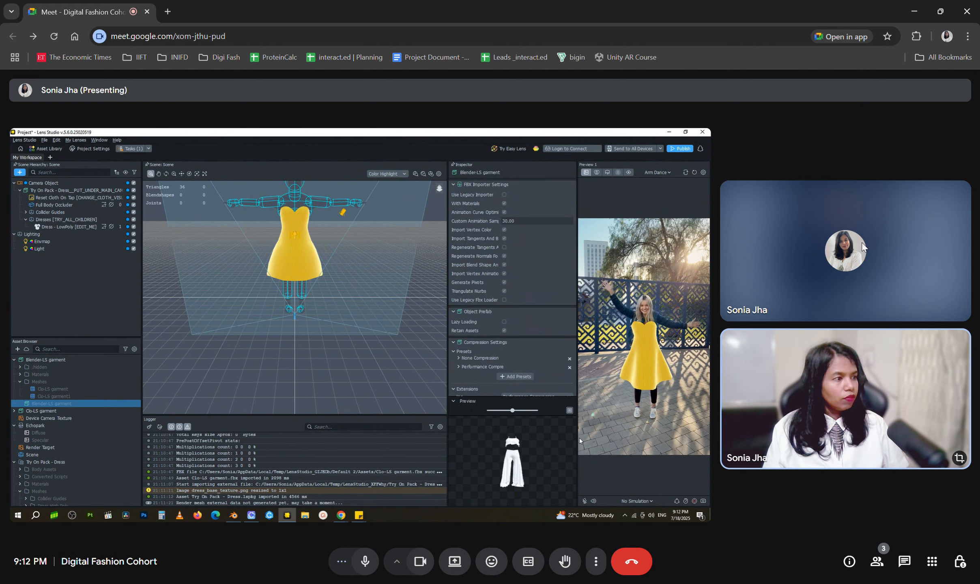
scroll(15, 406, "down", 1)
left_click(15, 390)
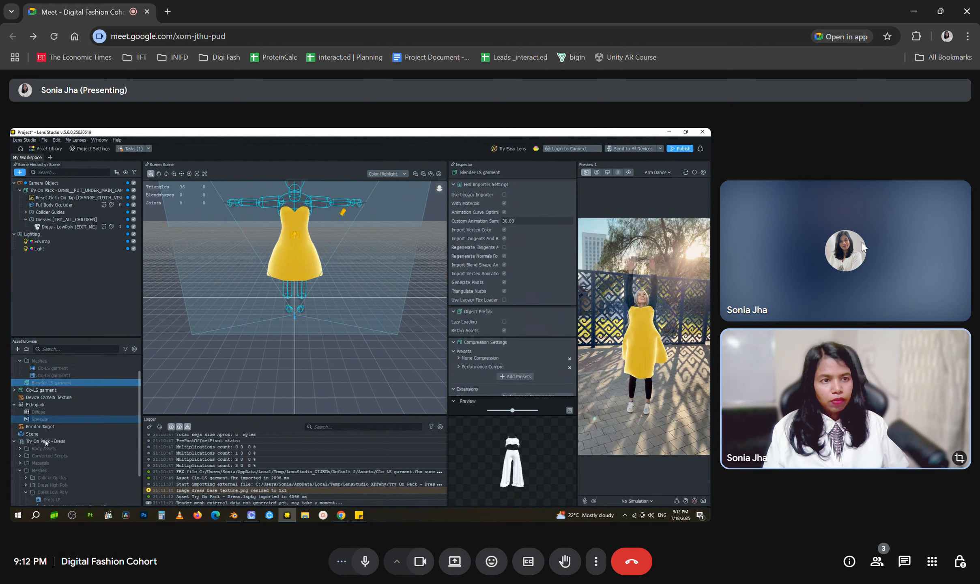
left_click(44, 427)
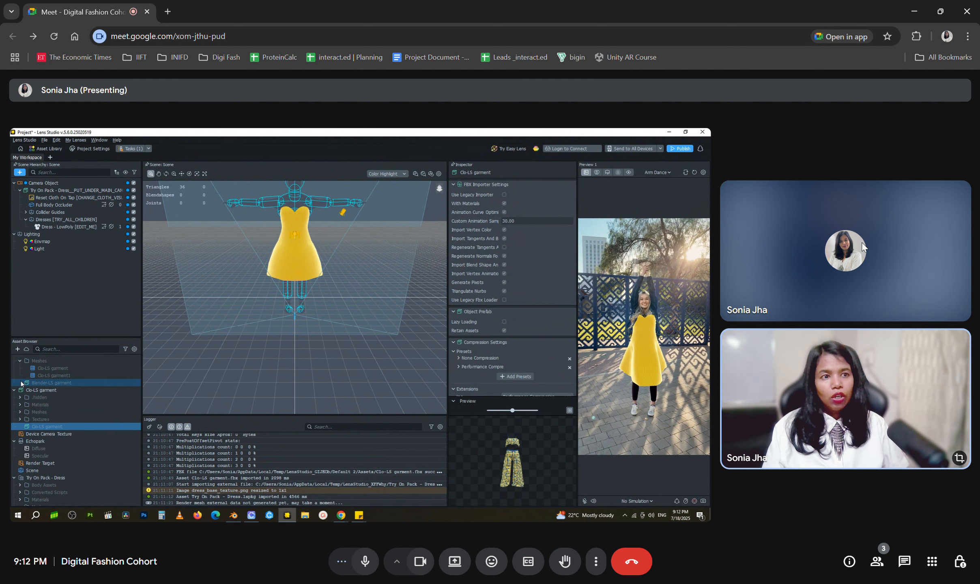
scroll(37, 400, "up", 1)
scroll(37, 427, "down", 5)
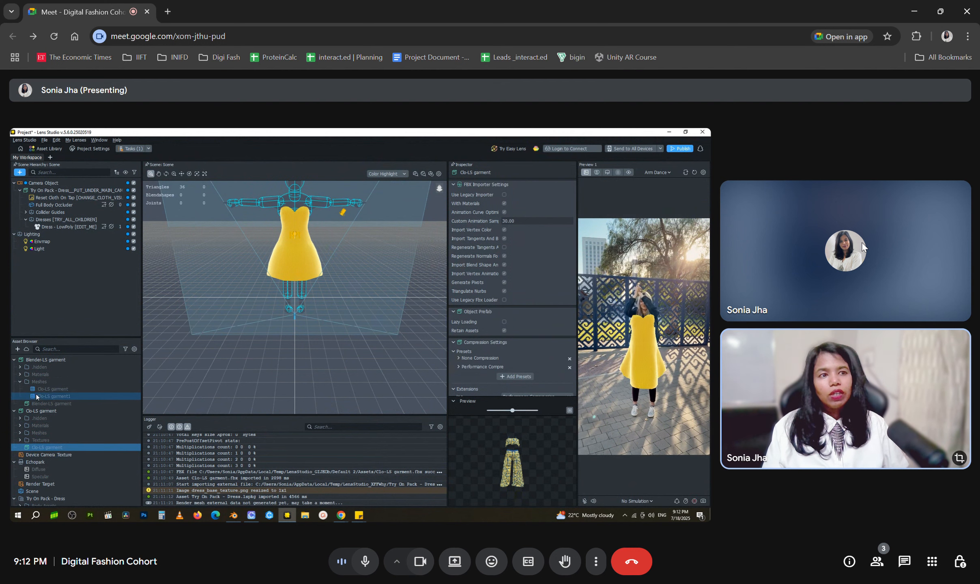
scroll(37, 453, "down", 6)
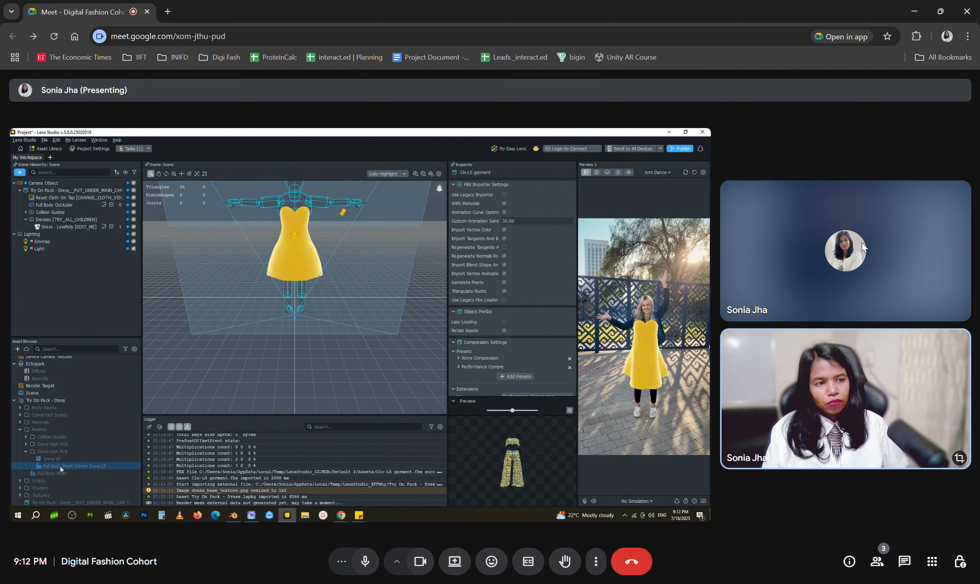
Select Dress - LowPoly, widen the inspector and show the details of its Cloth Visual mesh
left_click(66, 227)
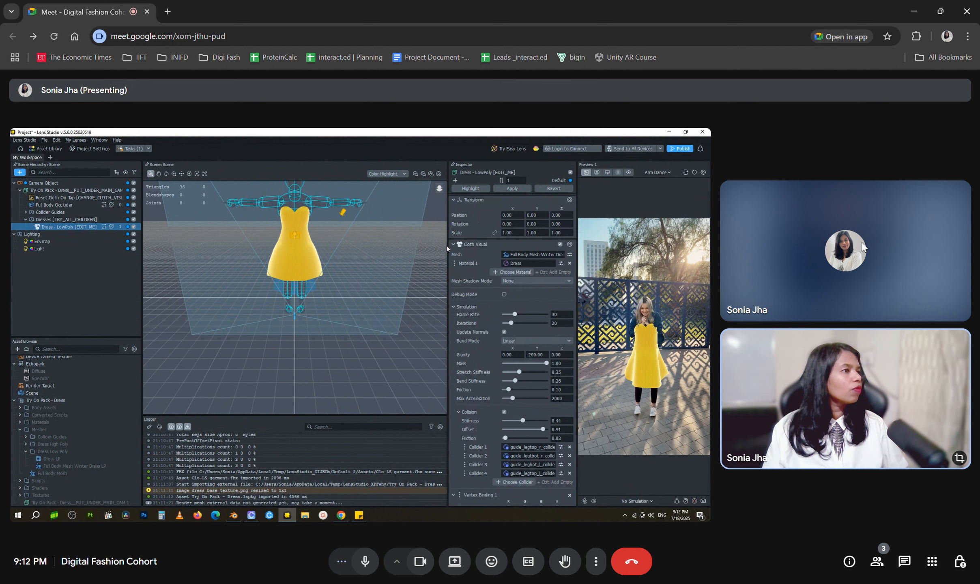
left_click_drag(447, 247, 420, 249)
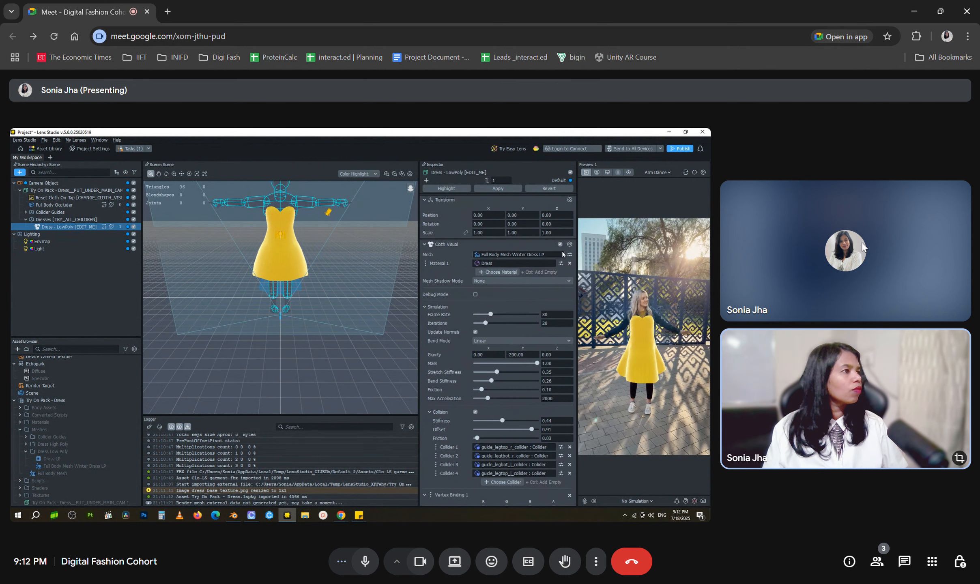
left_click(528, 254)
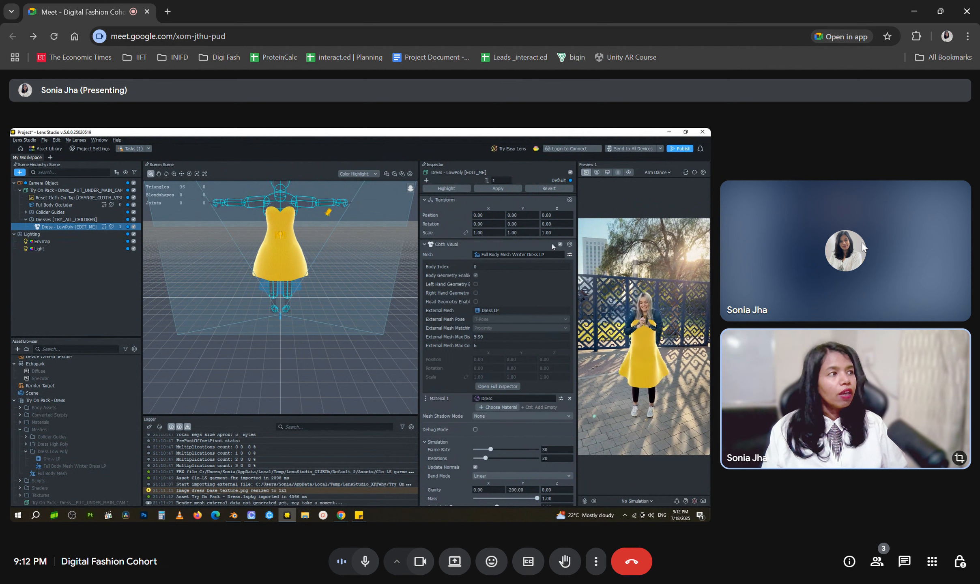
left_click(534, 255)
left_click(462, 232)
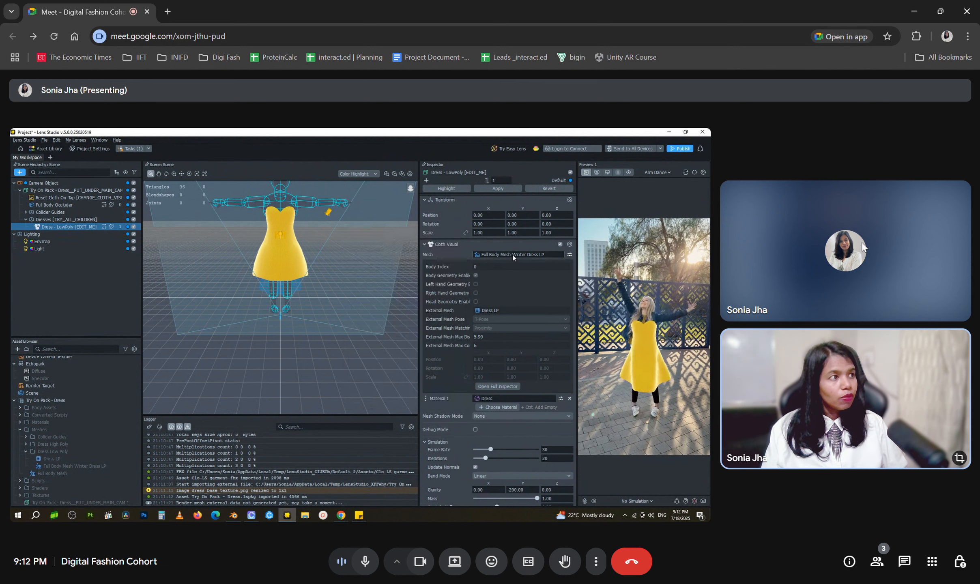
left_click(513, 255)
left_click(358, 272)
left_click(381, 286)
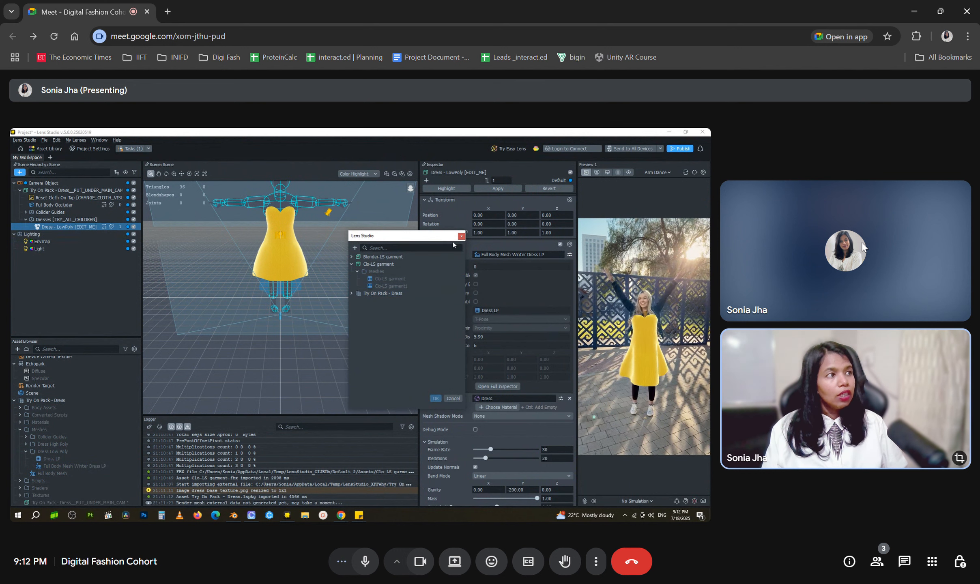
left_click(461, 236)
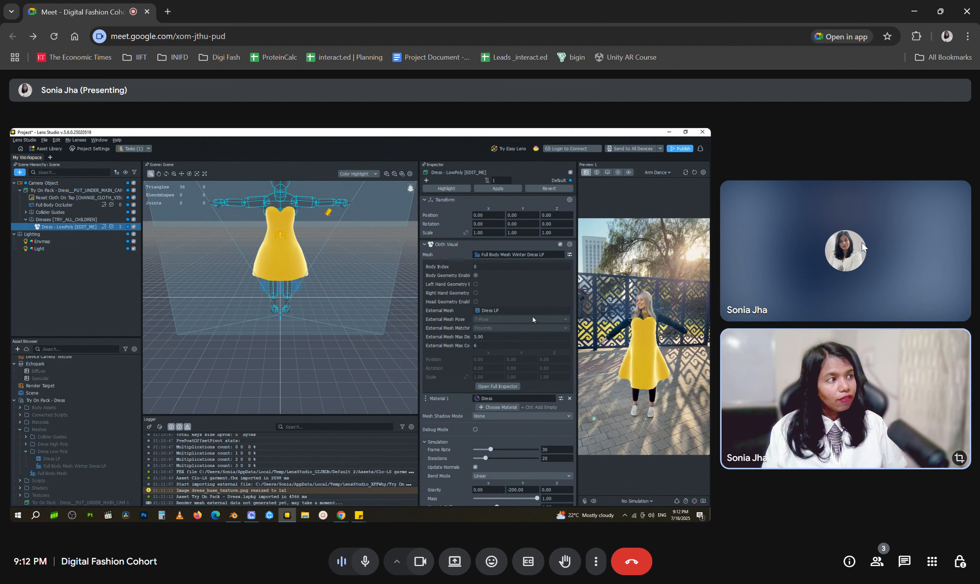
Make an editable copy of Full Body Mesh Winter Dress LP at the root of the asset list, outside the try-on pack
left_click(484, 386)
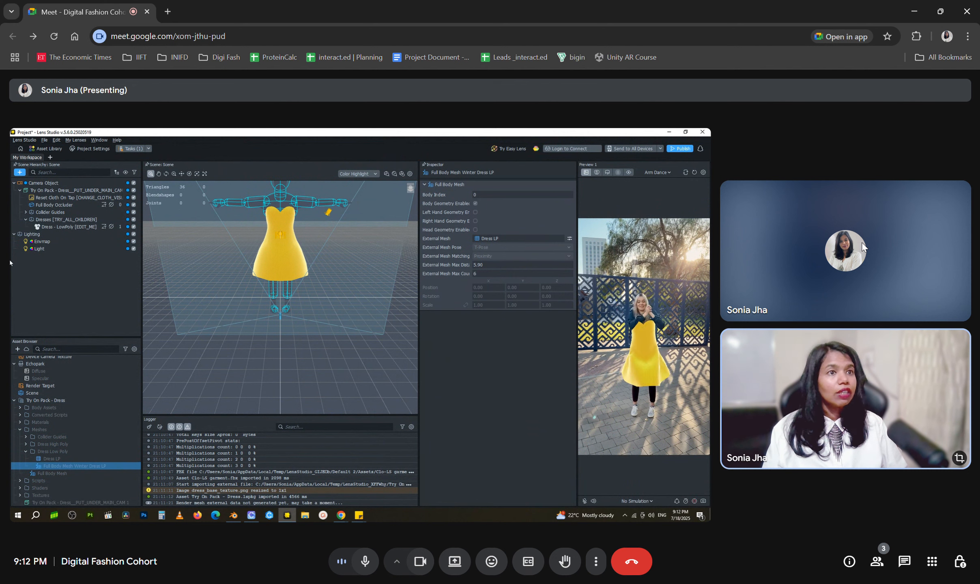
left_click(14, 400)
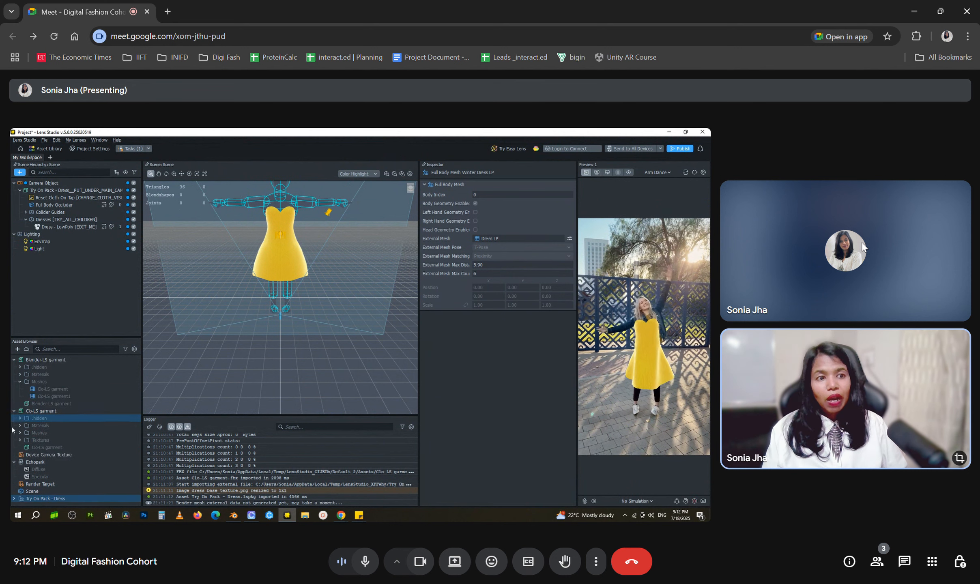
left_click(14, 360)
left_click(14, 367)
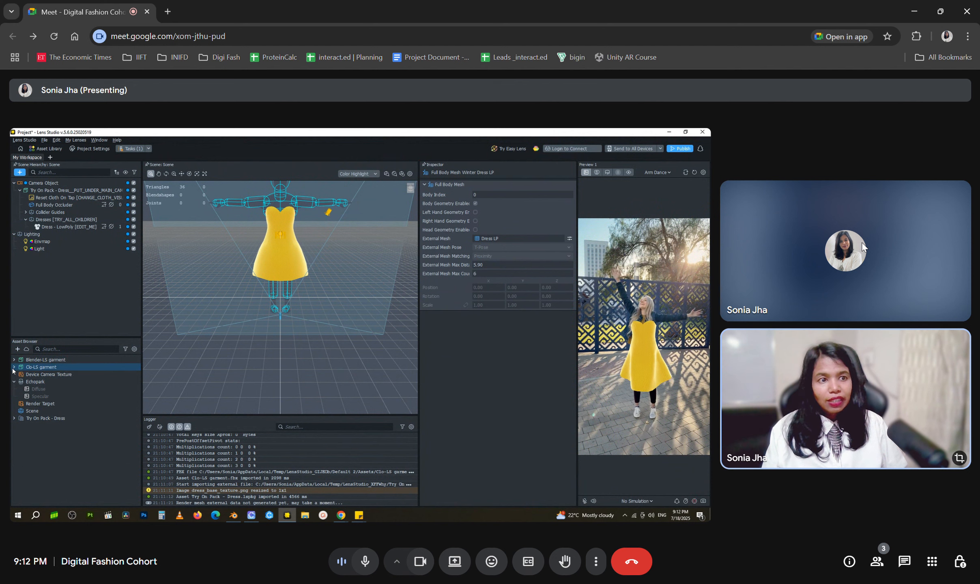
left_click(15, 418)
left_click_drag(55, 483, 80, 378)
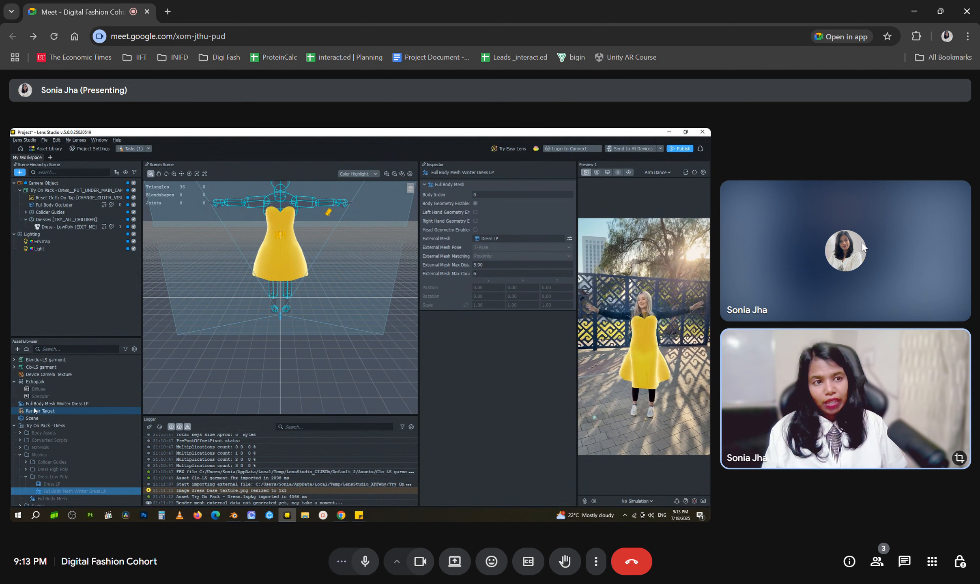
Rename the copied full body mesh asset as "Flowy Dress"
left_click(65, 402)
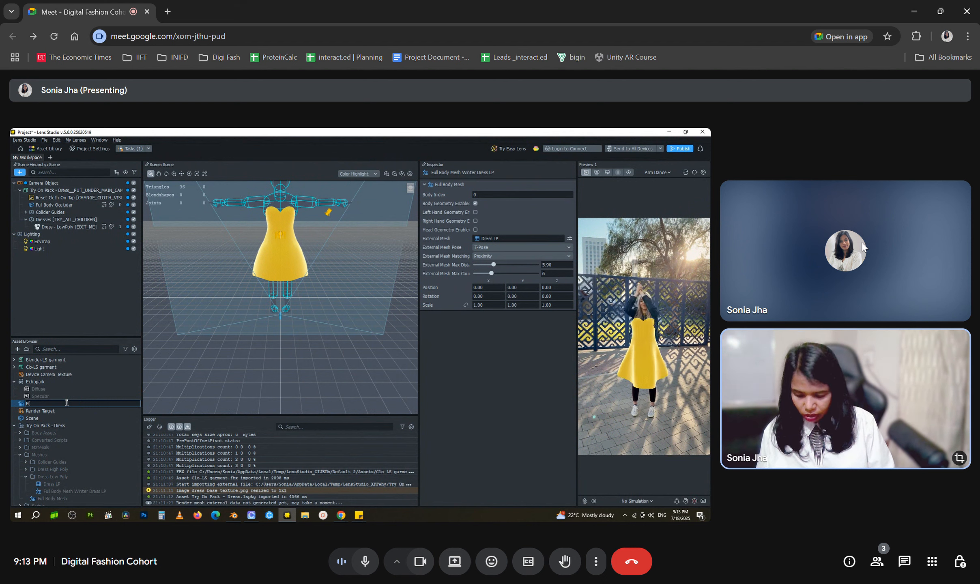
type("Flowy Dress")
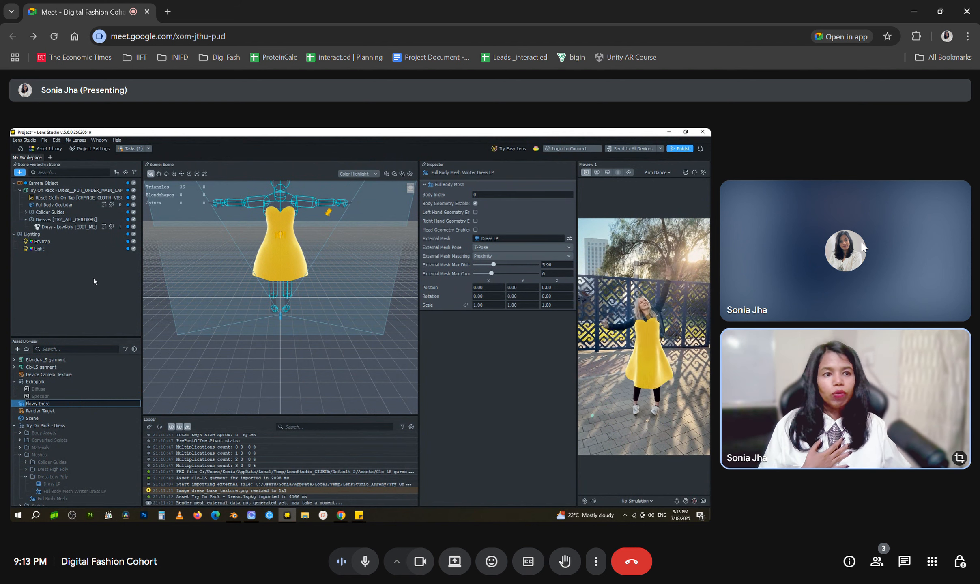
key("Return")
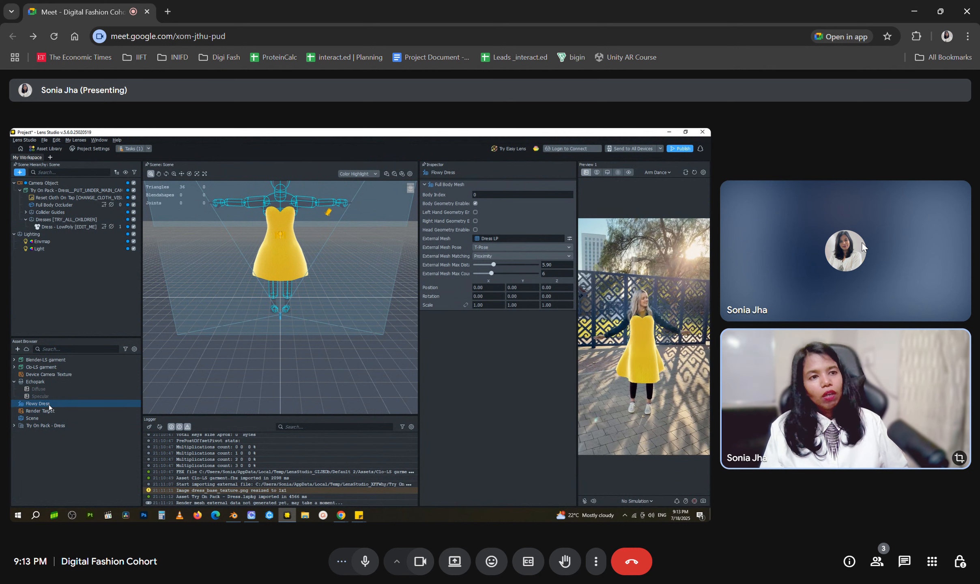
Assign the Clo-LS garment mesh from the Blender-LS garment import as the external mesh of Flowy Dress
left_click(55, 404)
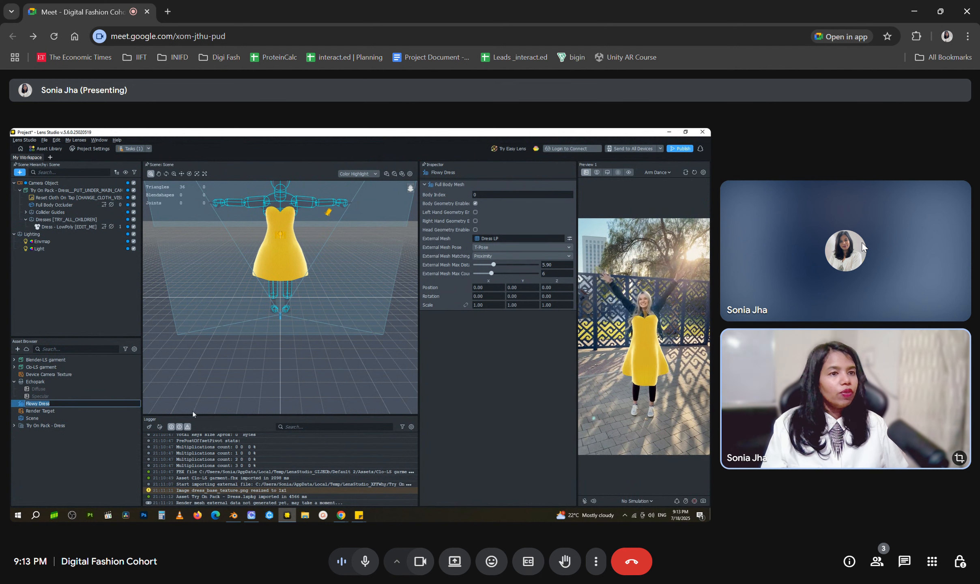
left_click(18, 350)
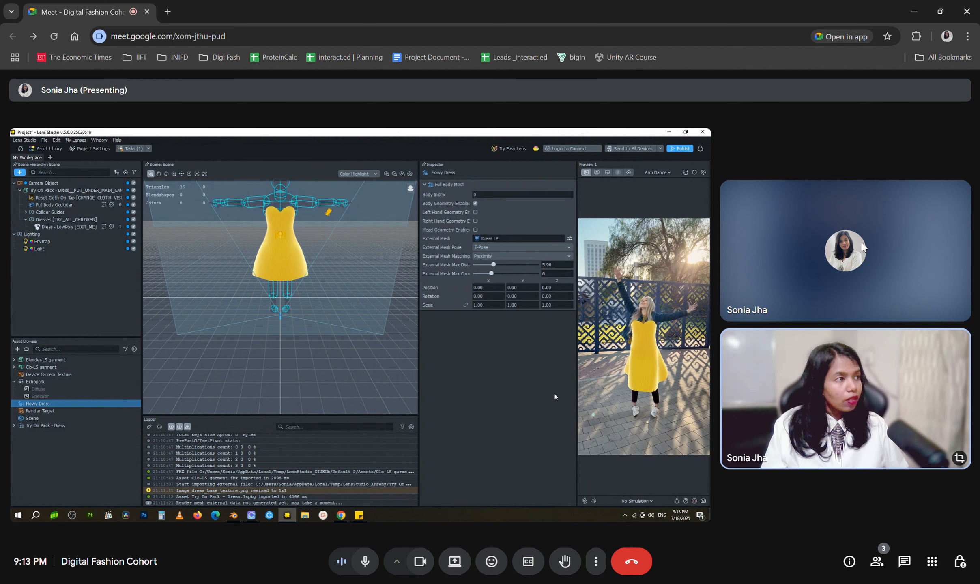
left_click(571, 238)
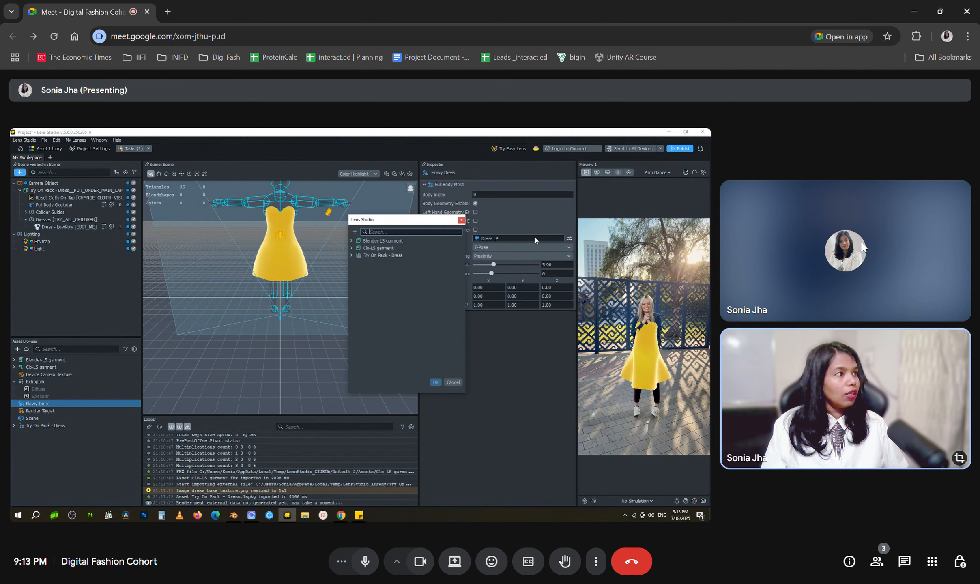
left_click(351, 241)
left_click(357, 248)
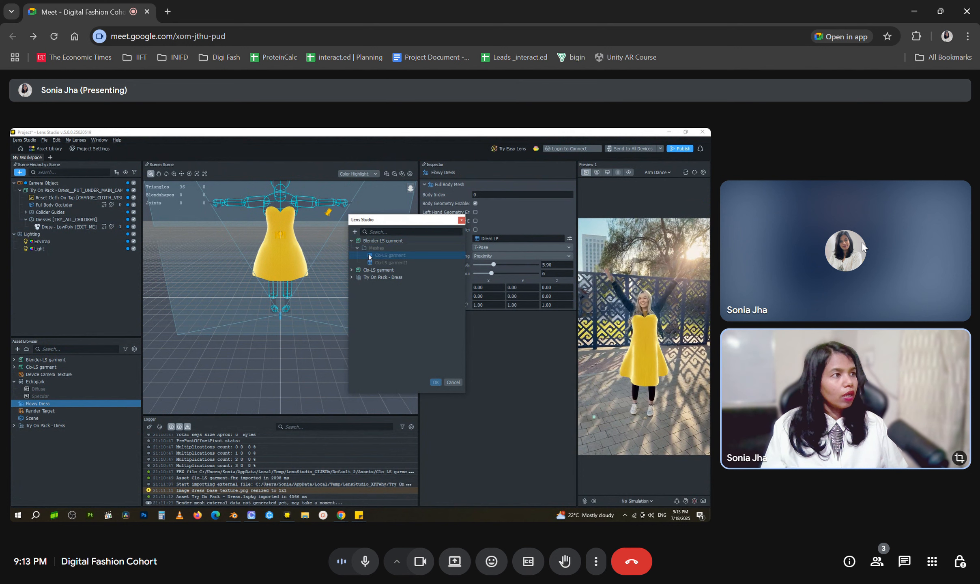
left_click(369, 254)
left_click(436, 381)
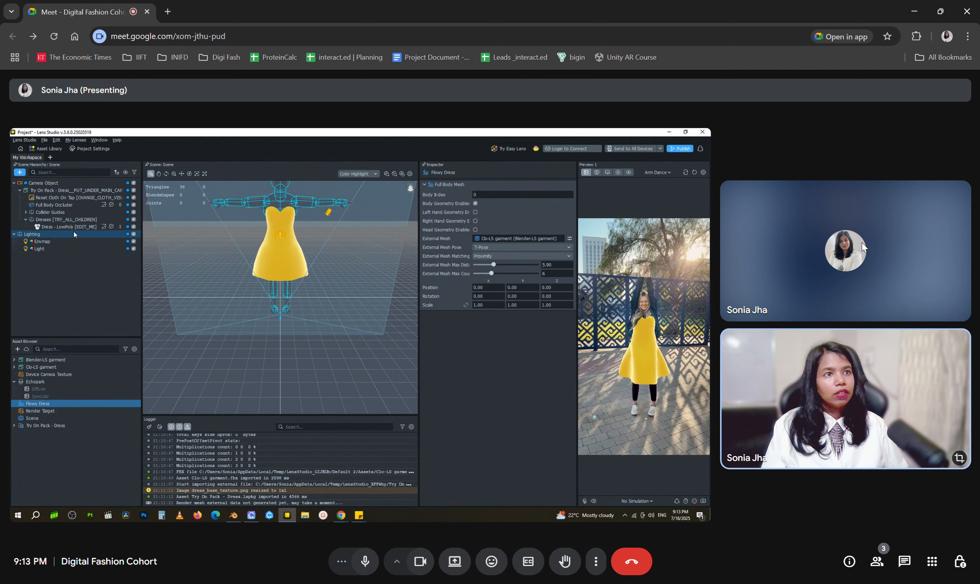
Replace the Cloth Visual mesh of Dress - LowPoly with Flowy Dress
left_click(47, 227)
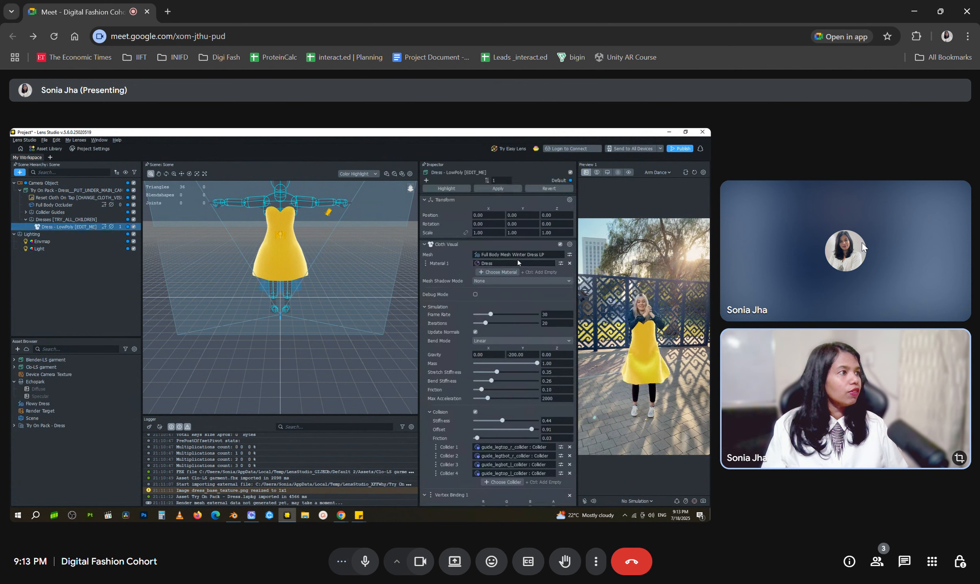
left_click(515, 255)
left_click(368, 272)
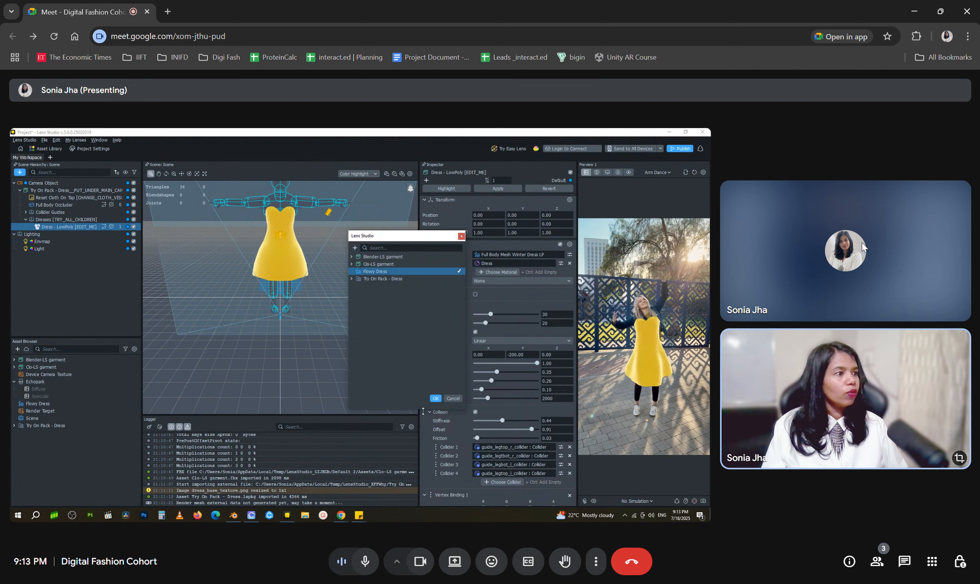
left_click(436, 398)
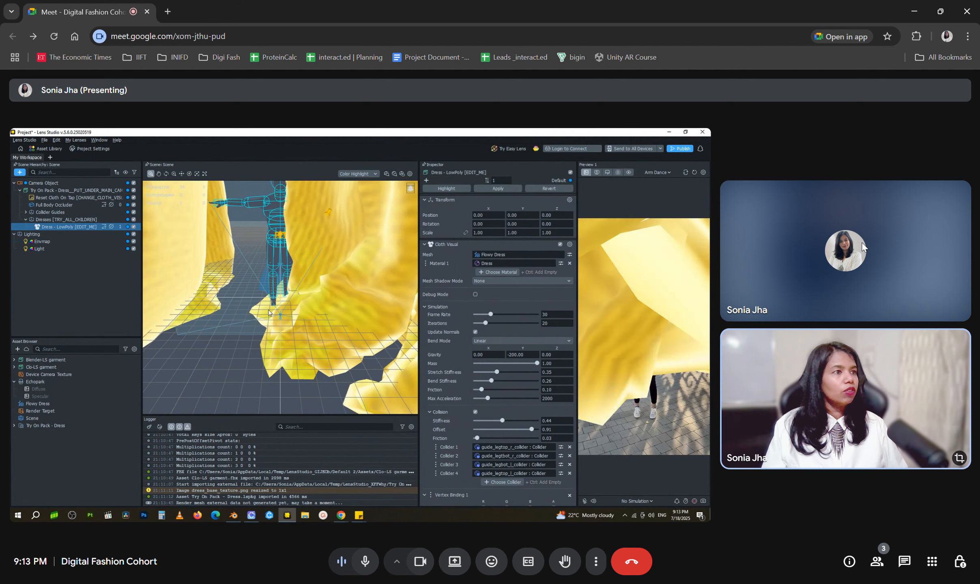
Set the scale of the Flowy Dress mesh to 0.1, editing it from the Cloth Visual of Dress - LowPoly
scroll(269, 312, "down", 10)
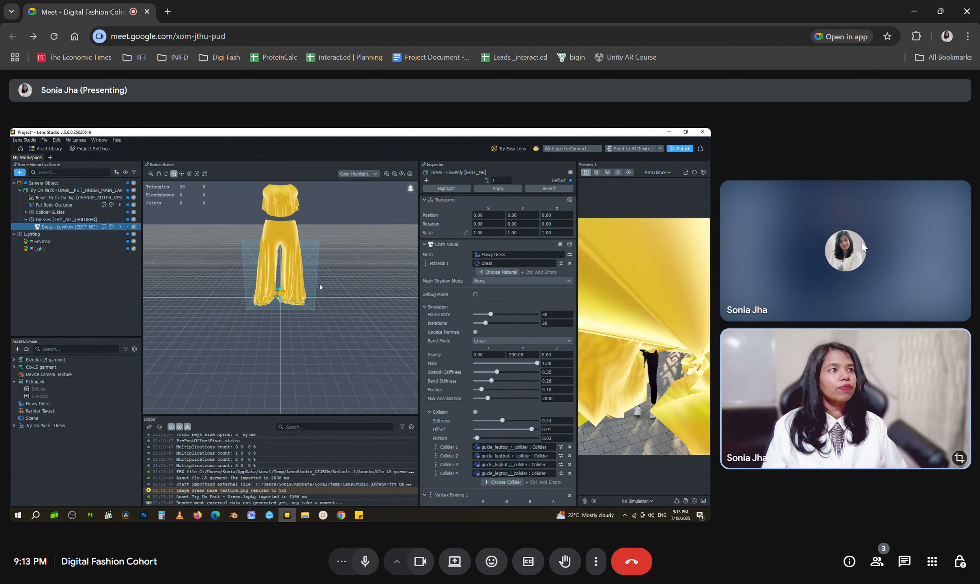
scroll(323, 279, "down", 5)
scroll(323, 278, "up", 4)
scroll(322, 278, "down", 3)
middle_click_drag(323, 278, 319, 313)
scroll(321, 309, "up", 1)
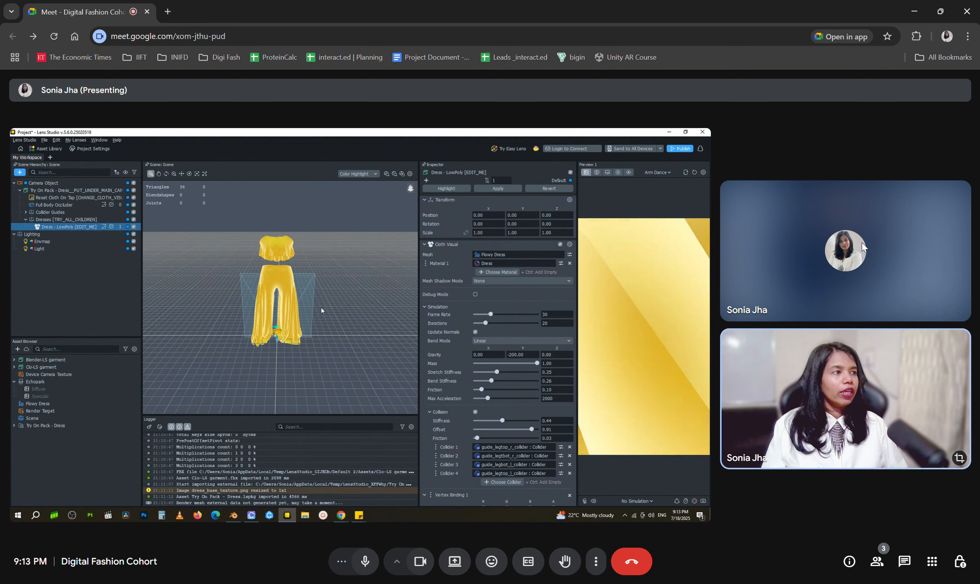
scroll(323, 305, "up", 2)
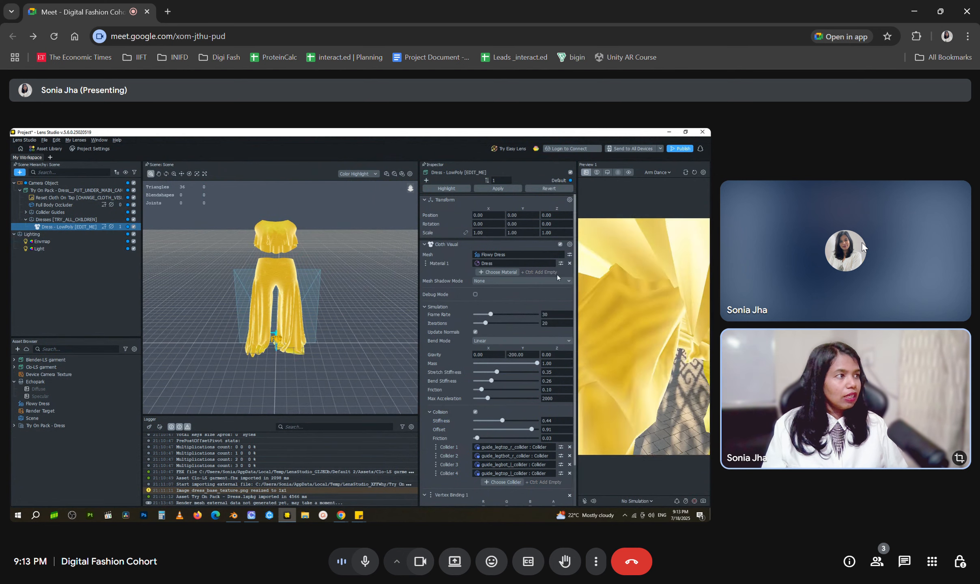
left_click(570, 255)
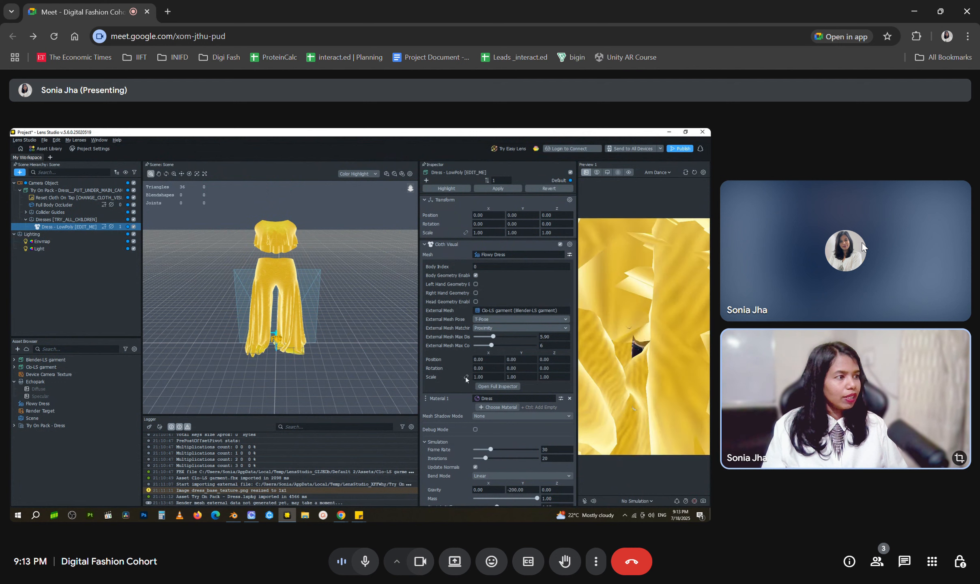
left_click(487, 377)
type("0.")
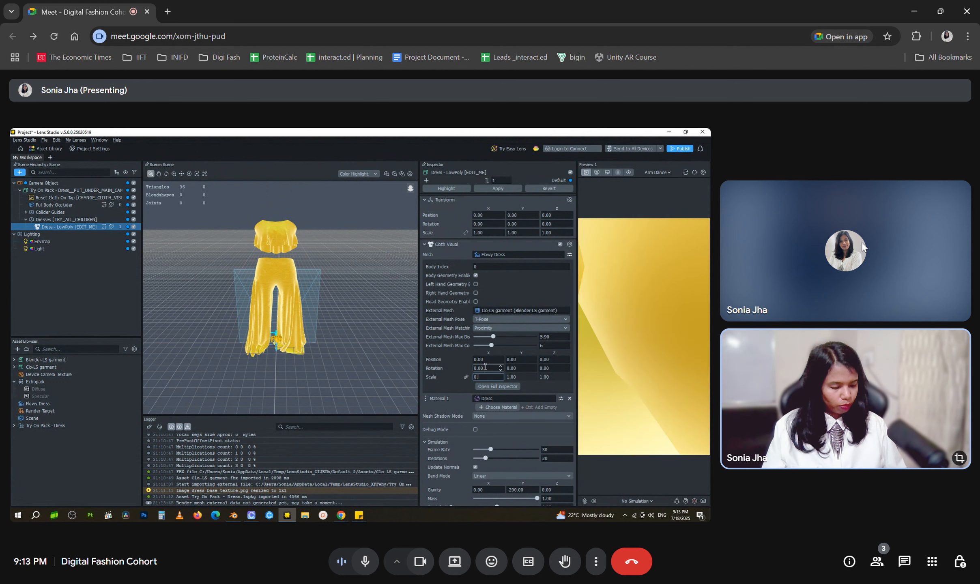
type("1")
key("Return")
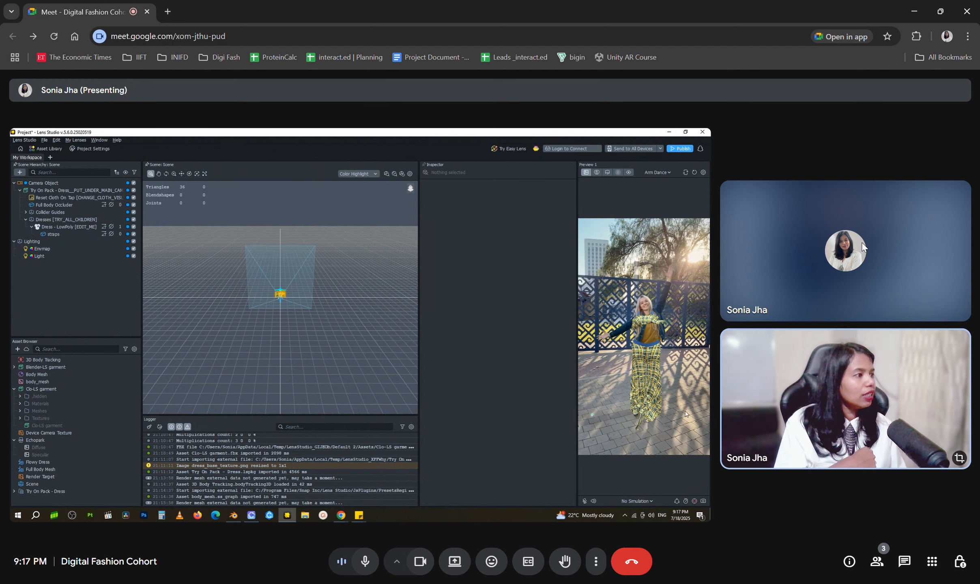
Switch the lens preview to the Body sample video under Object Tracking
left_click(662, 174)
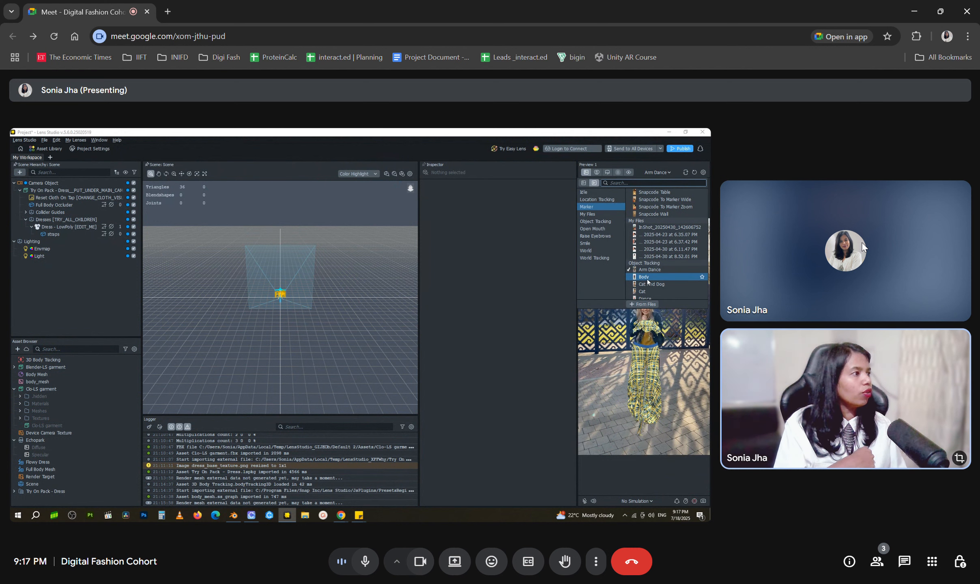
left_click(649, 173)
left_click(649, 172)
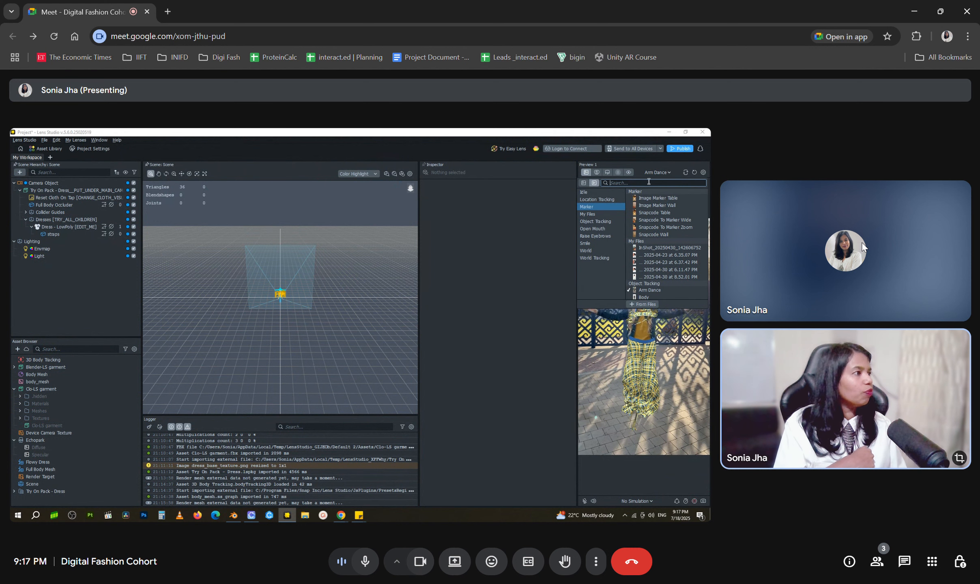
left_click(656, 254)
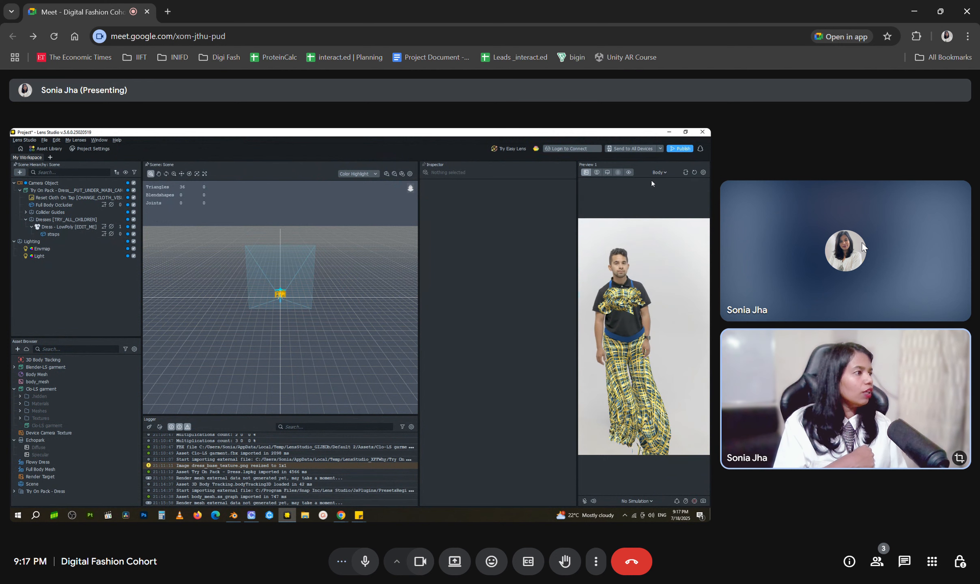
Reduce the mass of the Dress - LowPoly cloth simulation to about 0.19 and set its stretch stiffness to 0.9
left_click(60, 226)
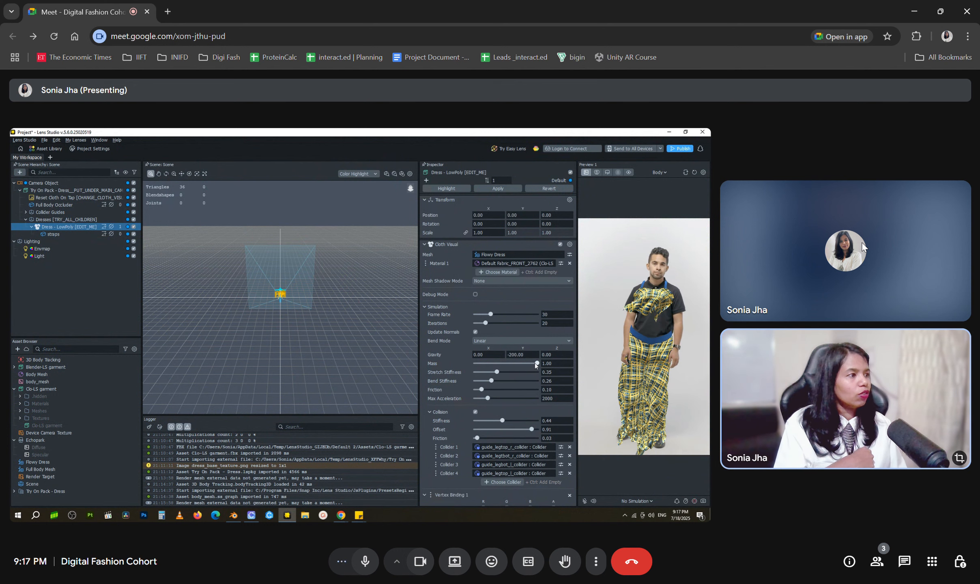
left_click_drag(535, 364, 483, 368)
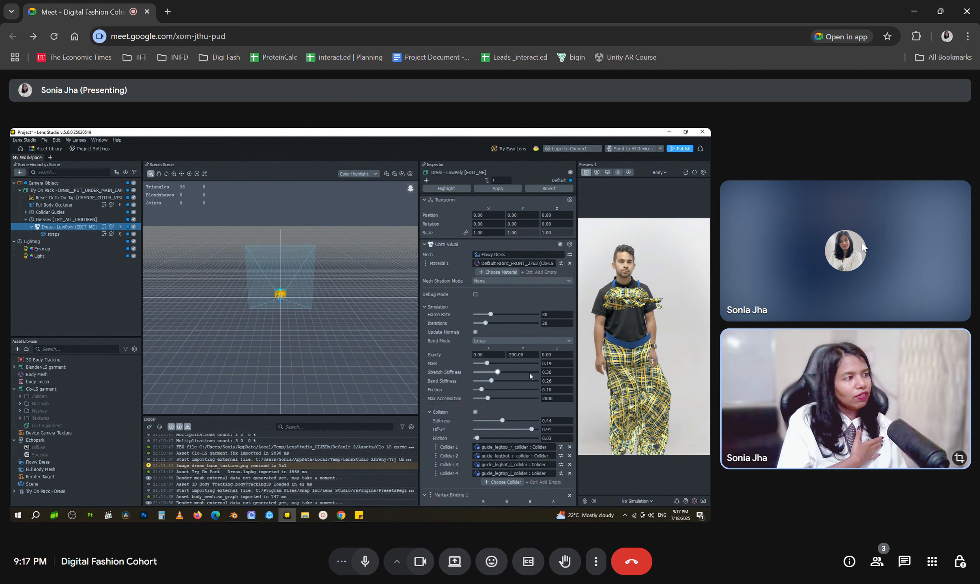
left_click_drag(530, 376, 534, 372)
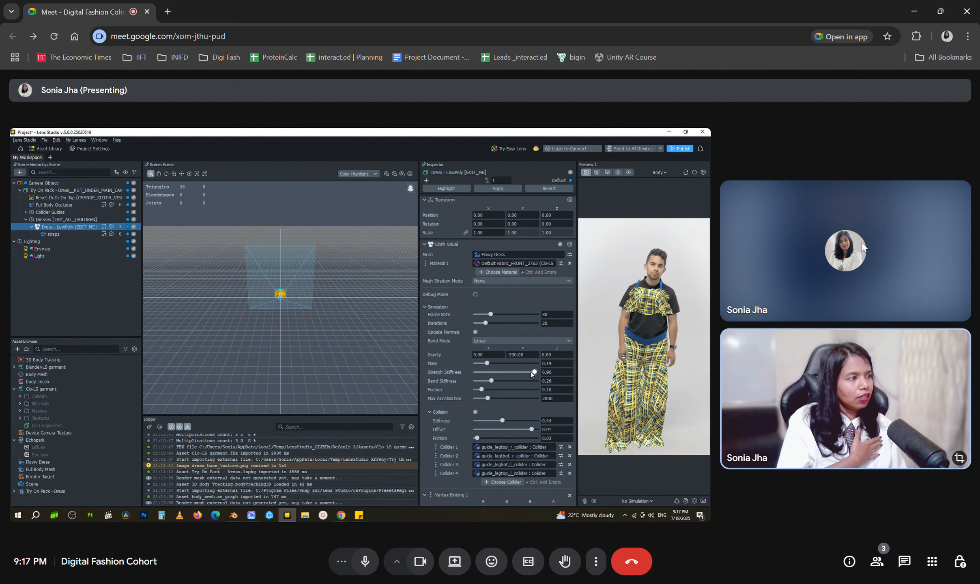
left_click(541, 372)
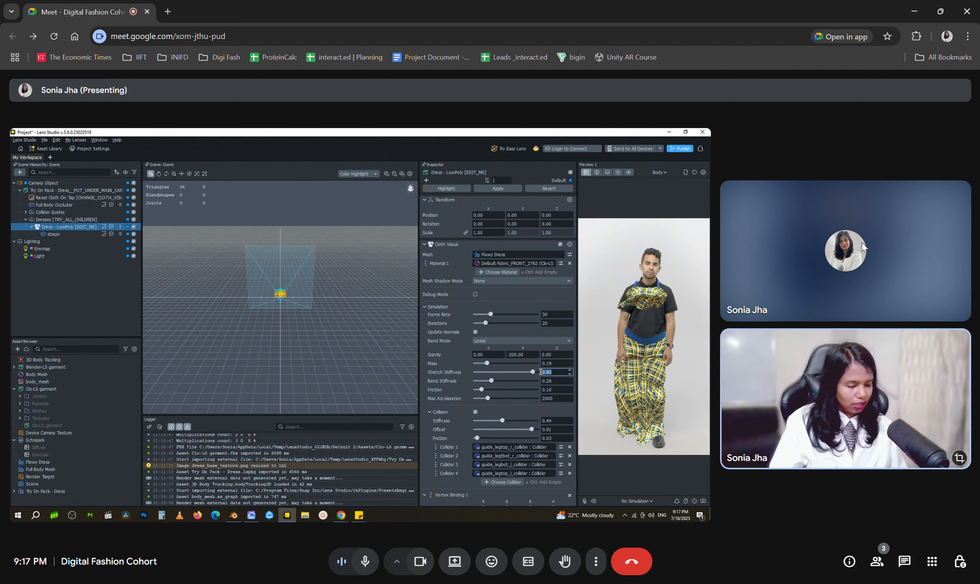
type("0.9")
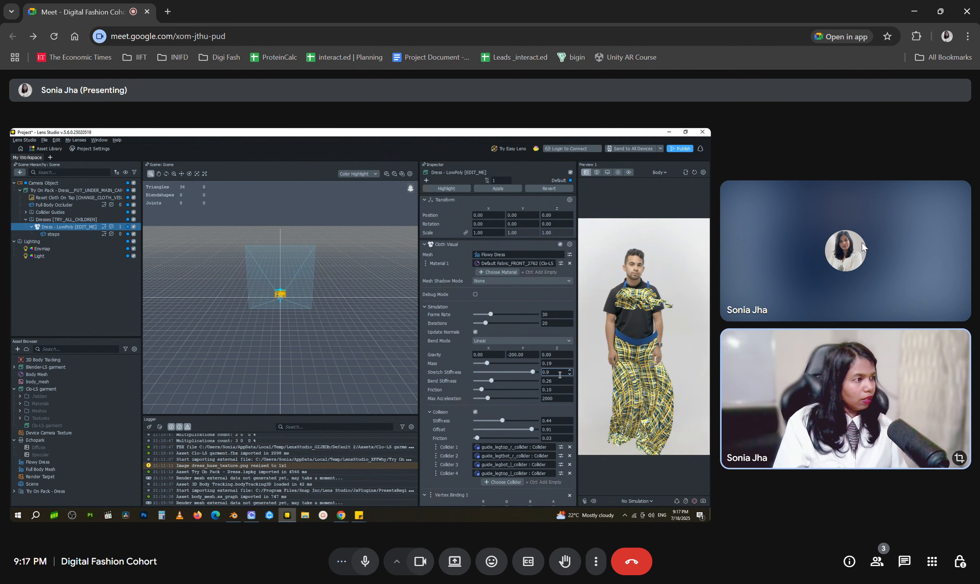
Set the bend stiffness of the dress's cloth simulation to 0.9
left_click(555, 382)
left_click_drag(554, 381, 539, 380)
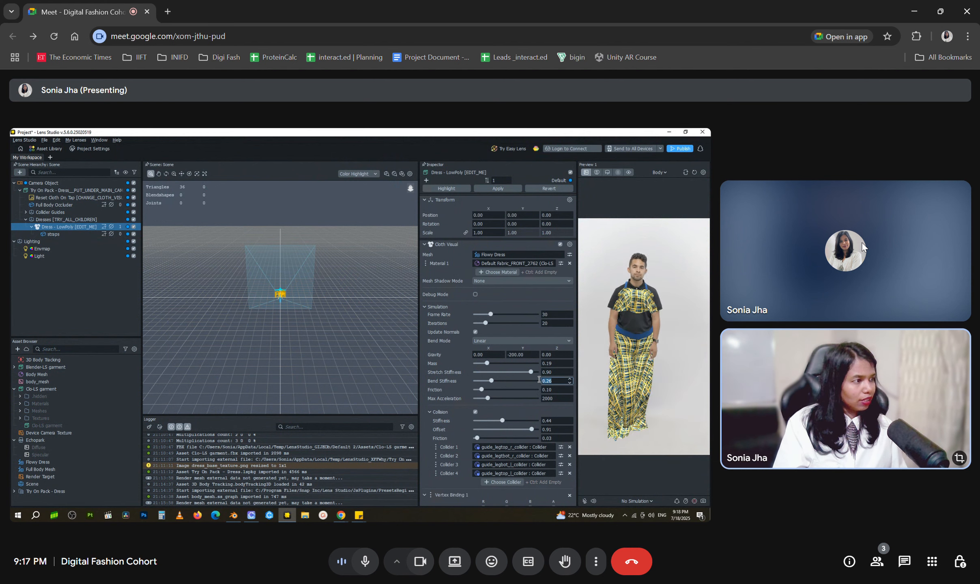
type("0.9")
key("Return")
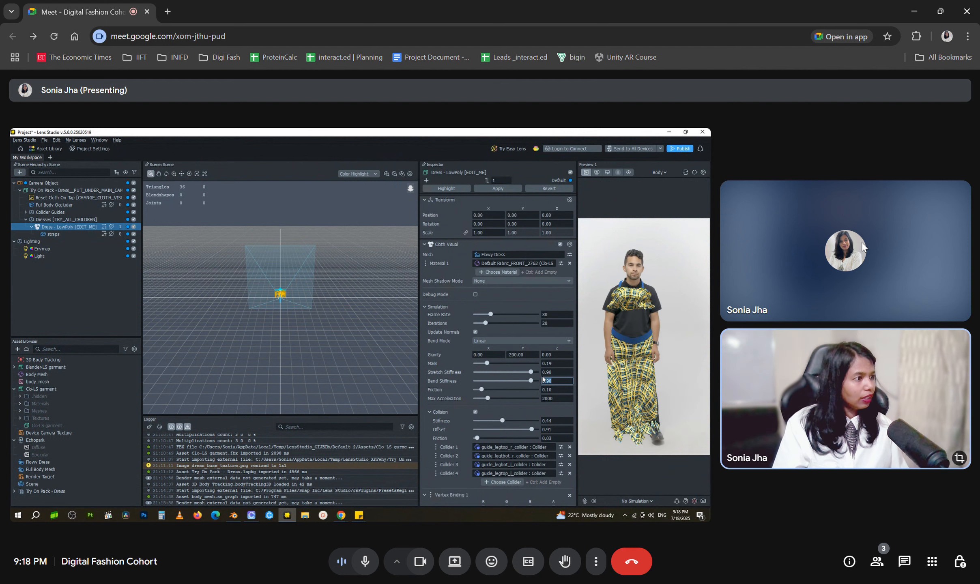
Raise the cloth simulation's friction to about 0.46 and lower its max acceleration to about 952
left_click_drag(481, 389, 480, 389)
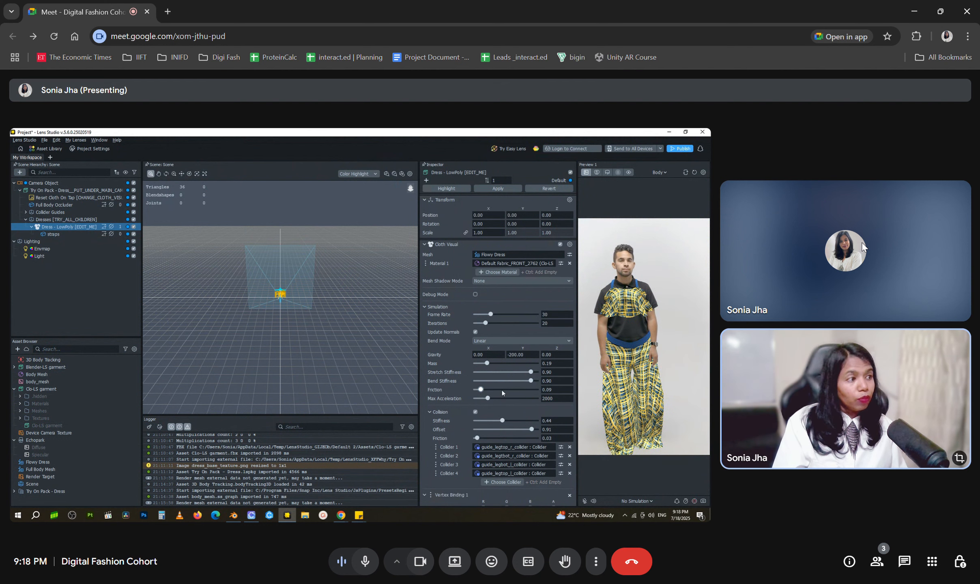
left_click(503, 390)
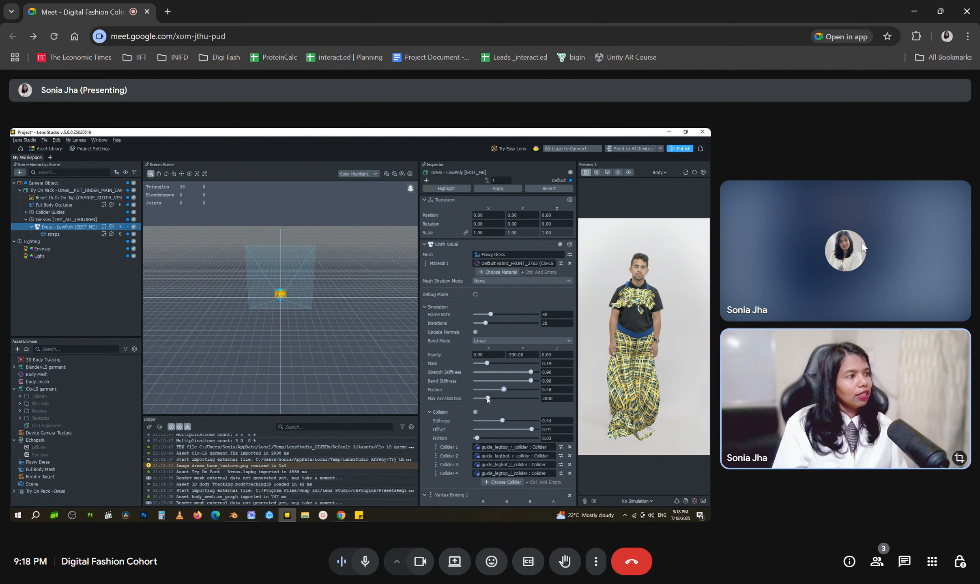
left_click_drag(482, 398, 481, 399)
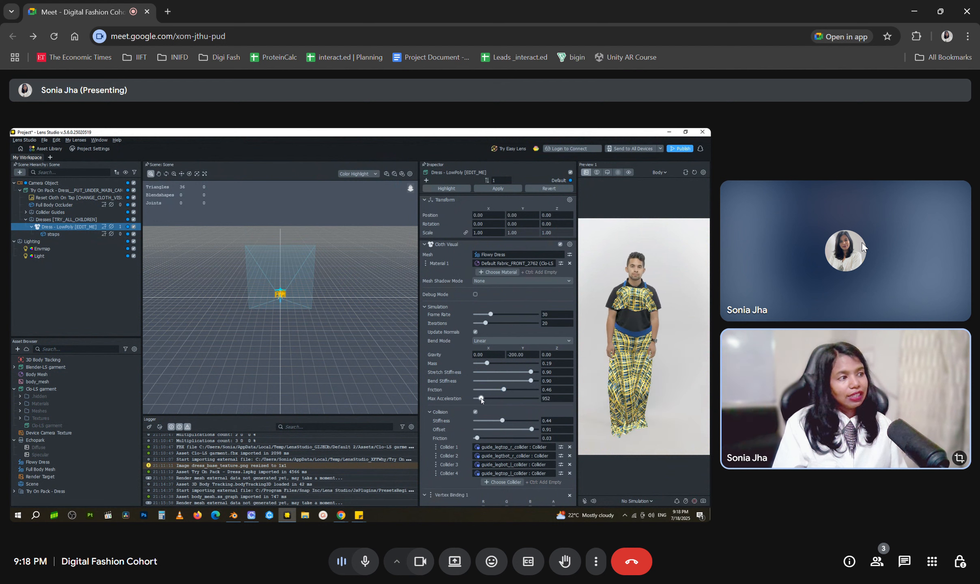
Set the collision stiffness of the dress's cloth simulation to 0.9
left_click(548, 421)
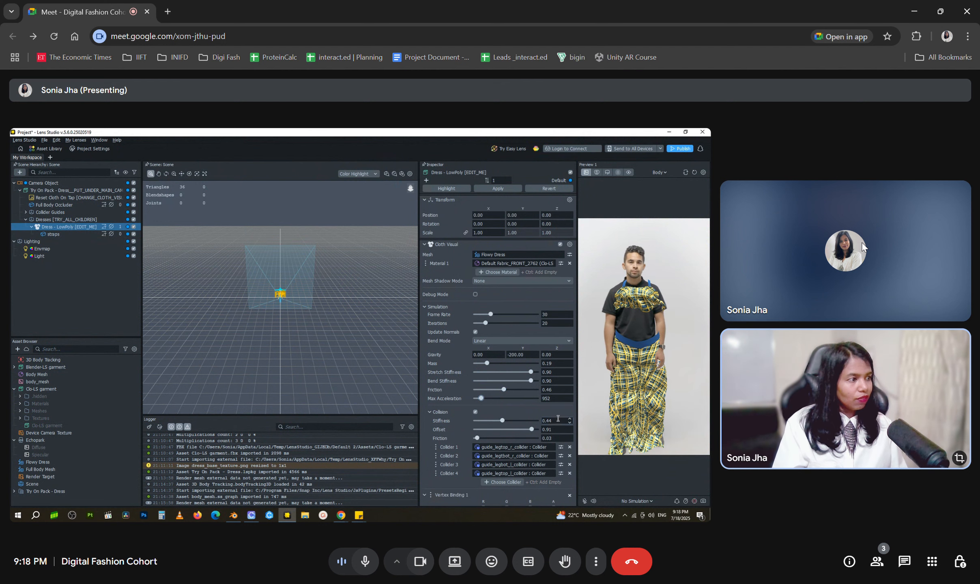
type("0.69")
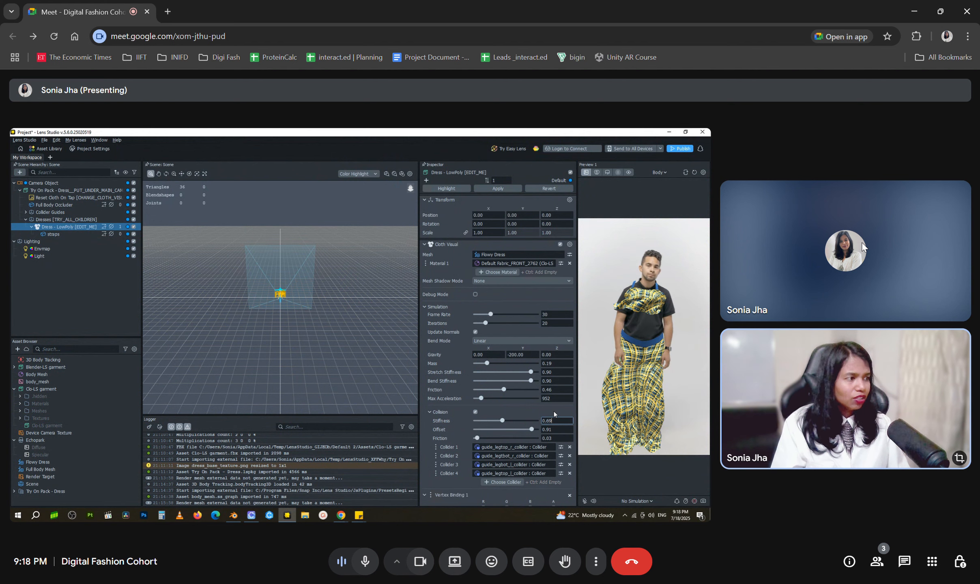
key("BackSpace")
key("BackSpace")
type("9")
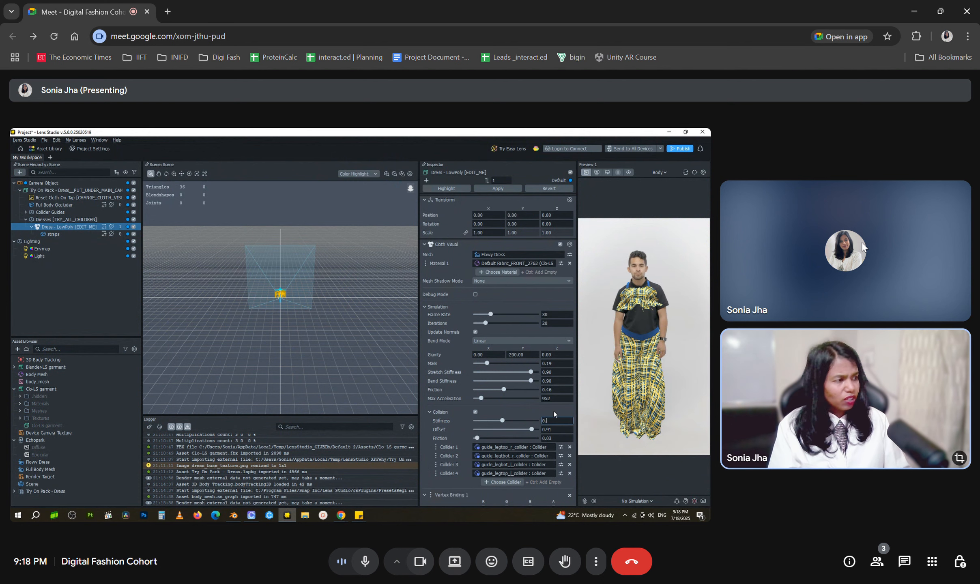
key("Return")
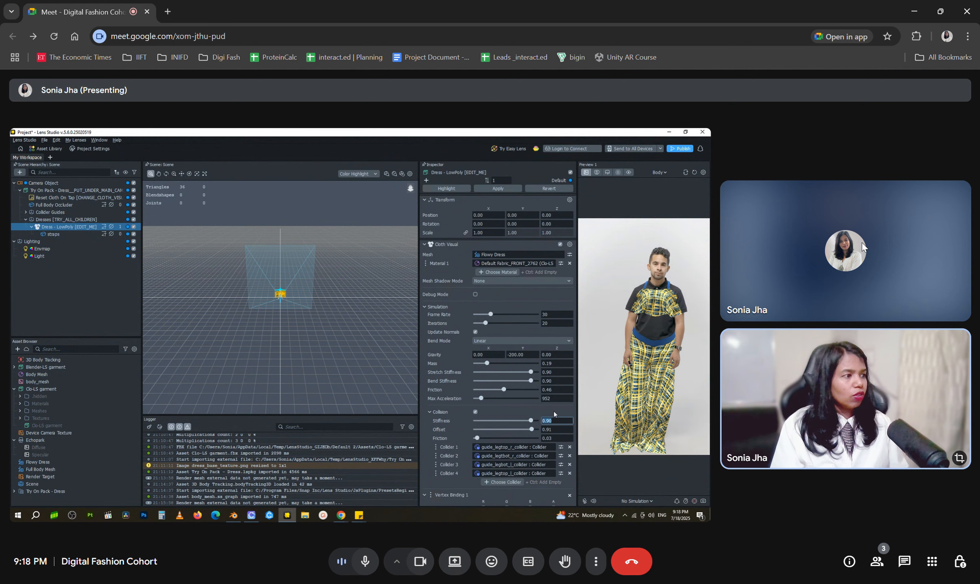
left_click(537, 412)
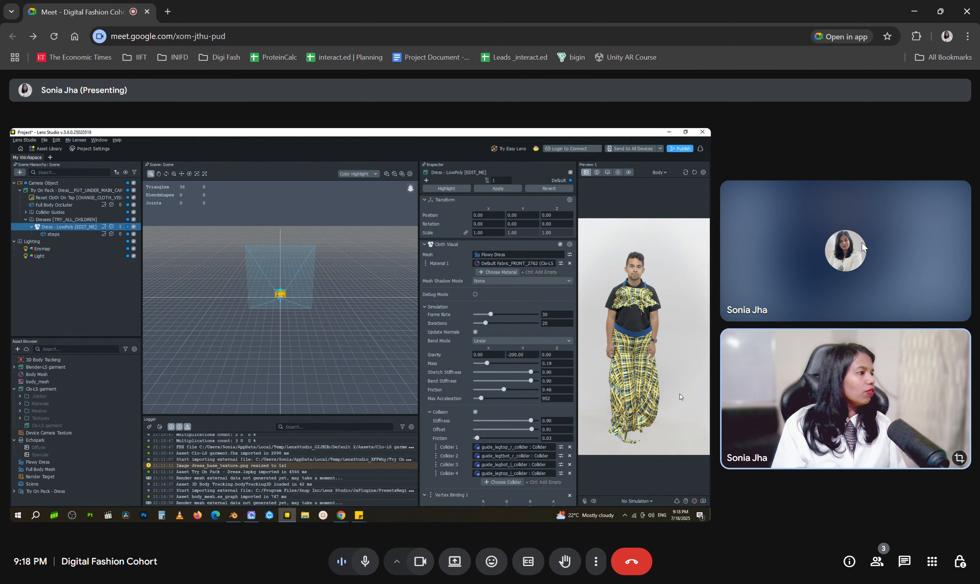
Browse the sample preview media, return the preview to the Arm Dance clip and reset the lens
left_click(657, 173)
left_click(583, 183)
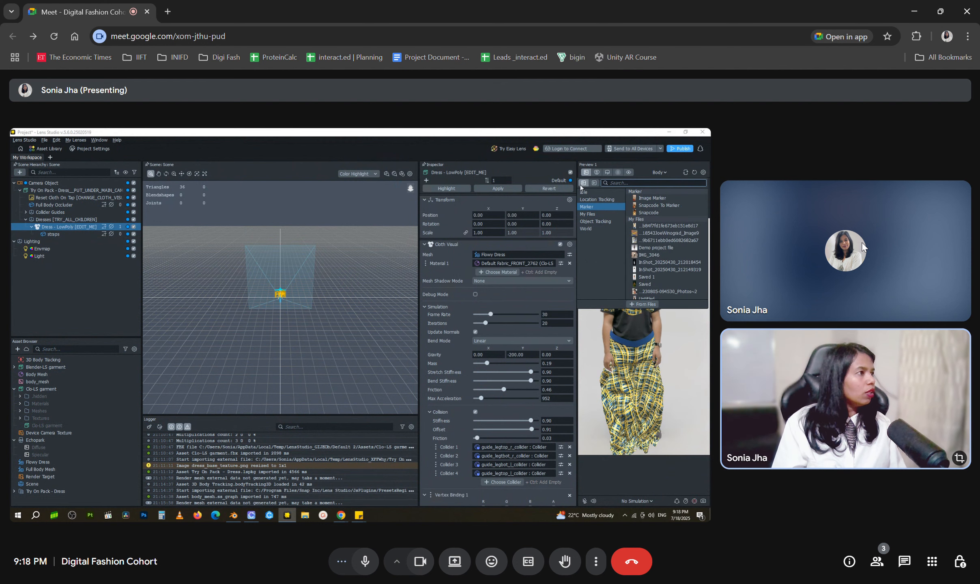
scroll(659, 241, "down", 5)
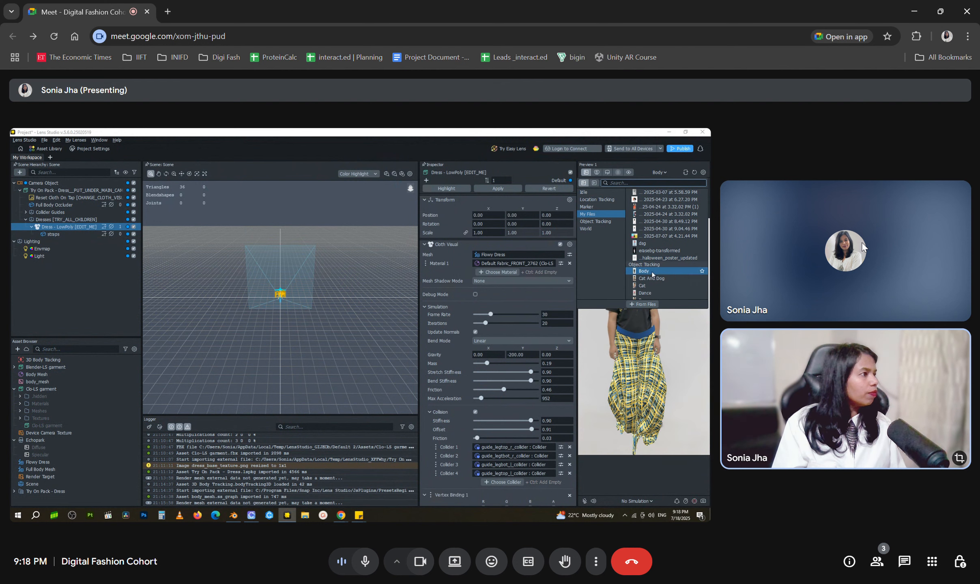
scroll(657, 256, "up", 3)
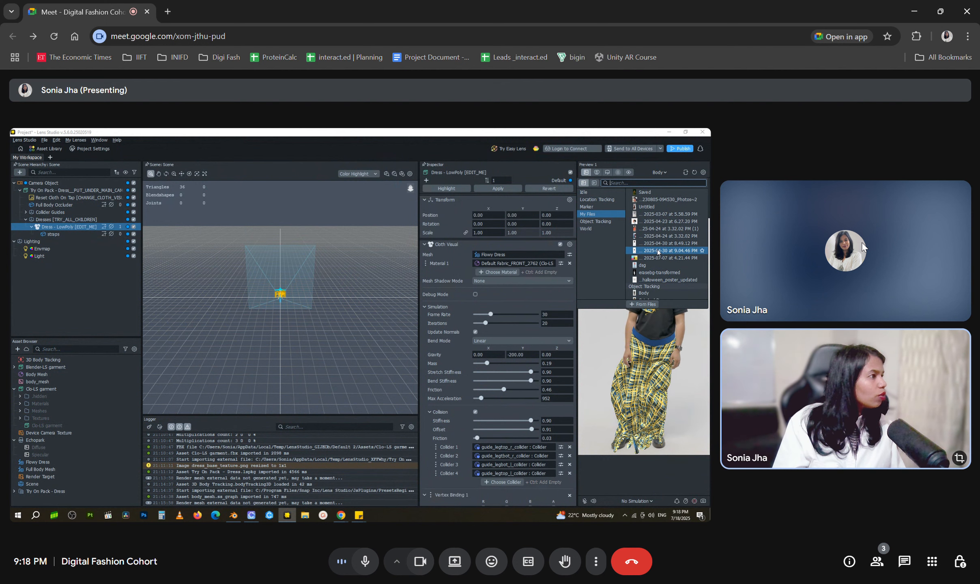
left_click(658, 259)
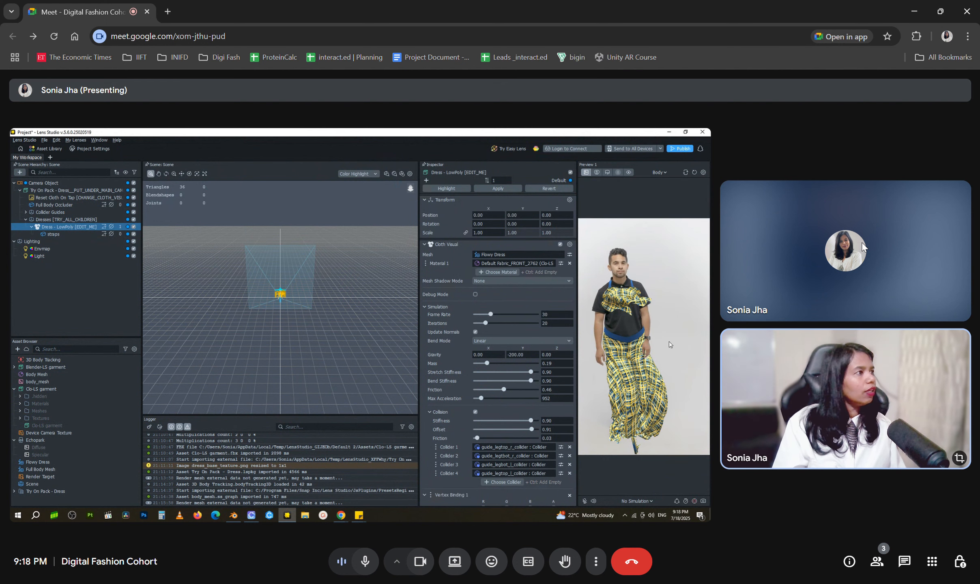
left_click(659, 173)
left_click(673, 389)
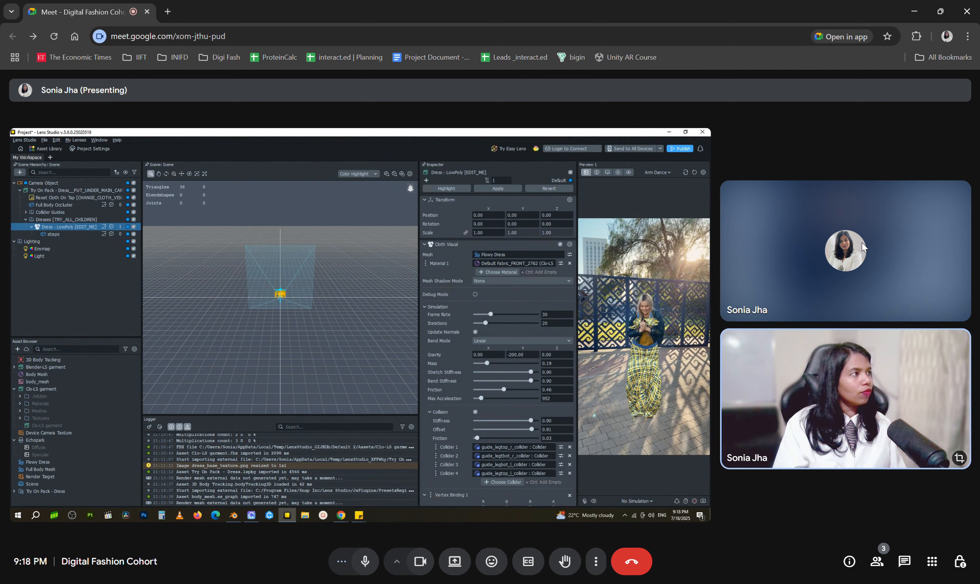
left_click(695, 172)
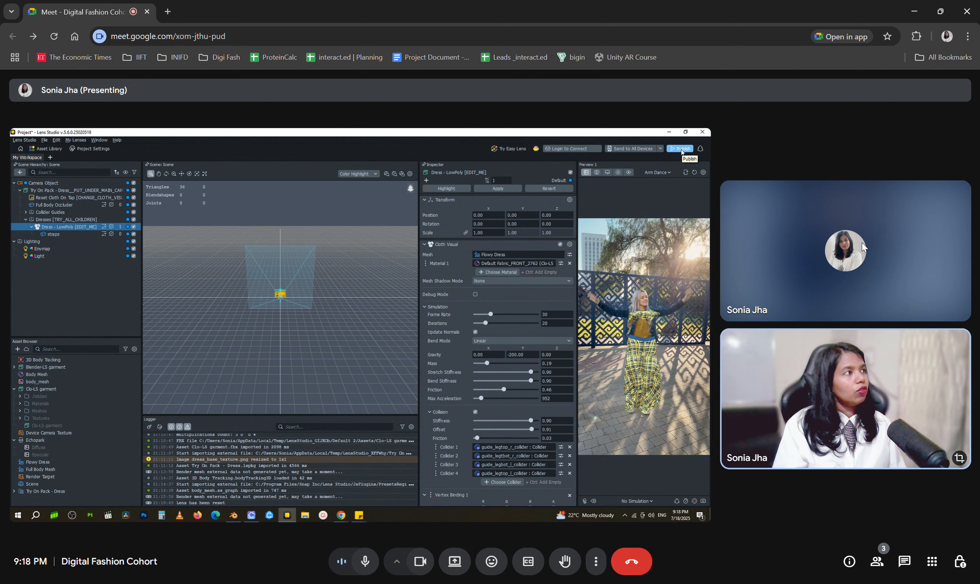
Check which project settings are required before publishing the lens, without publishing it
left_click(682, 149)
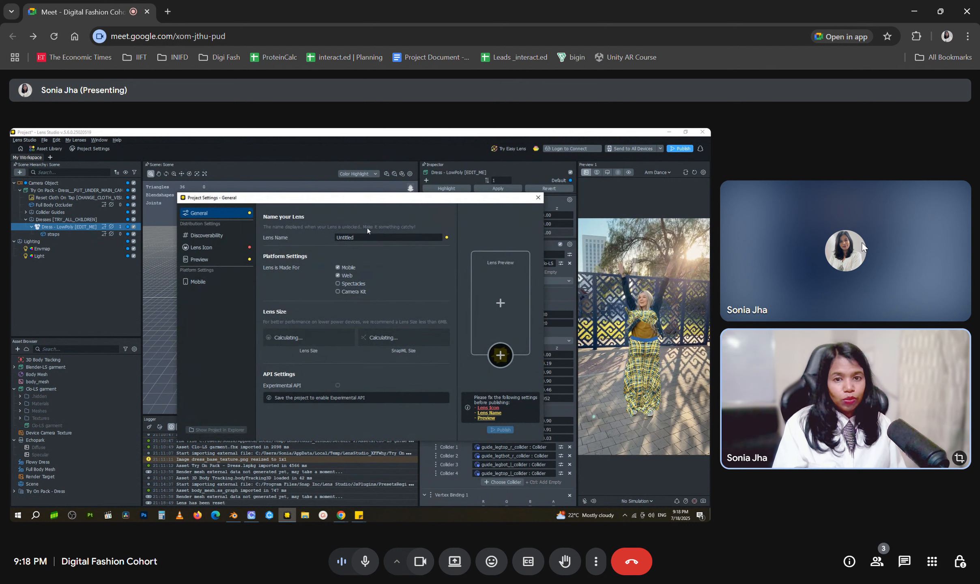
left_click(538, 198)
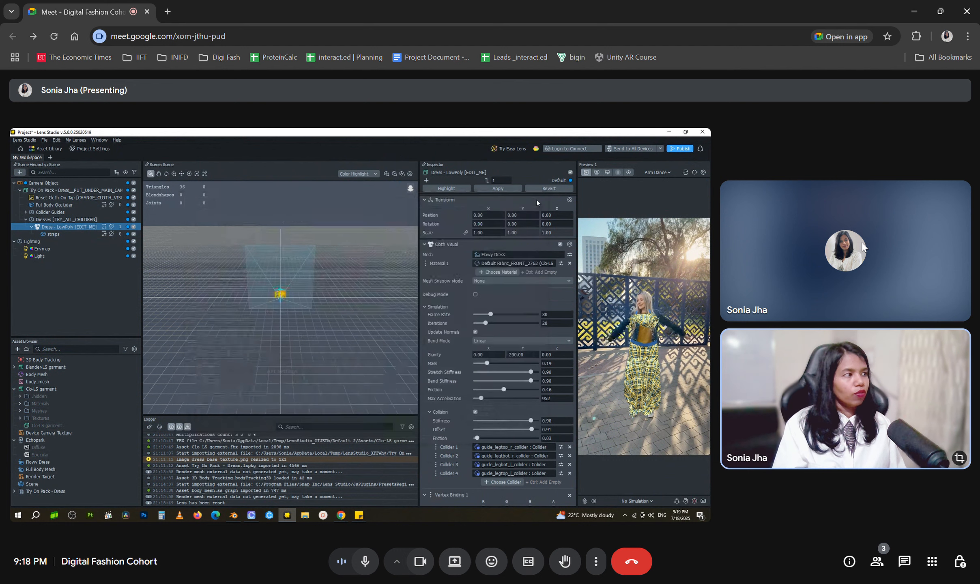